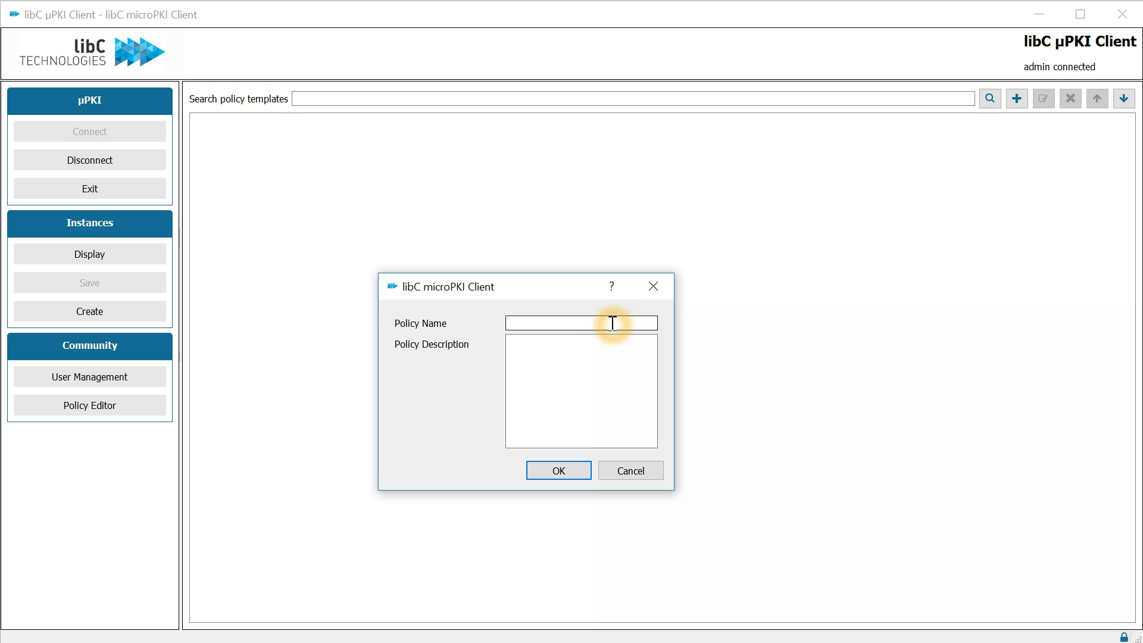
- Create a policy template named Sample with the description "Sample PKCS#12"
key(shift+Home)
key(ctrl+c)
key(Tab)
key(ctrl+v)
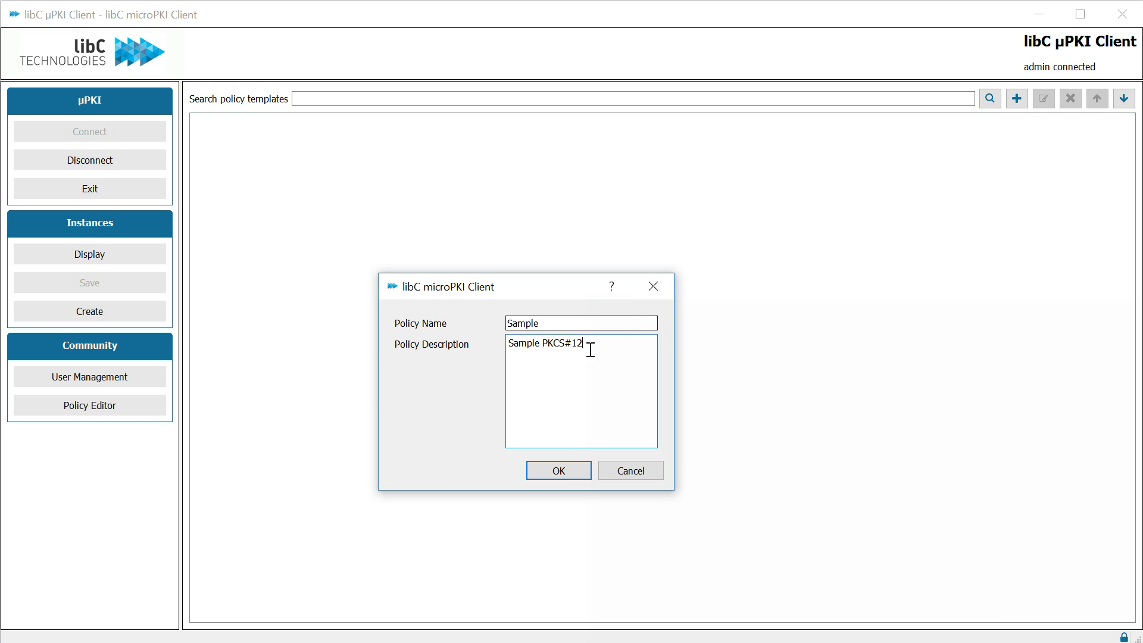
click(559, 470)
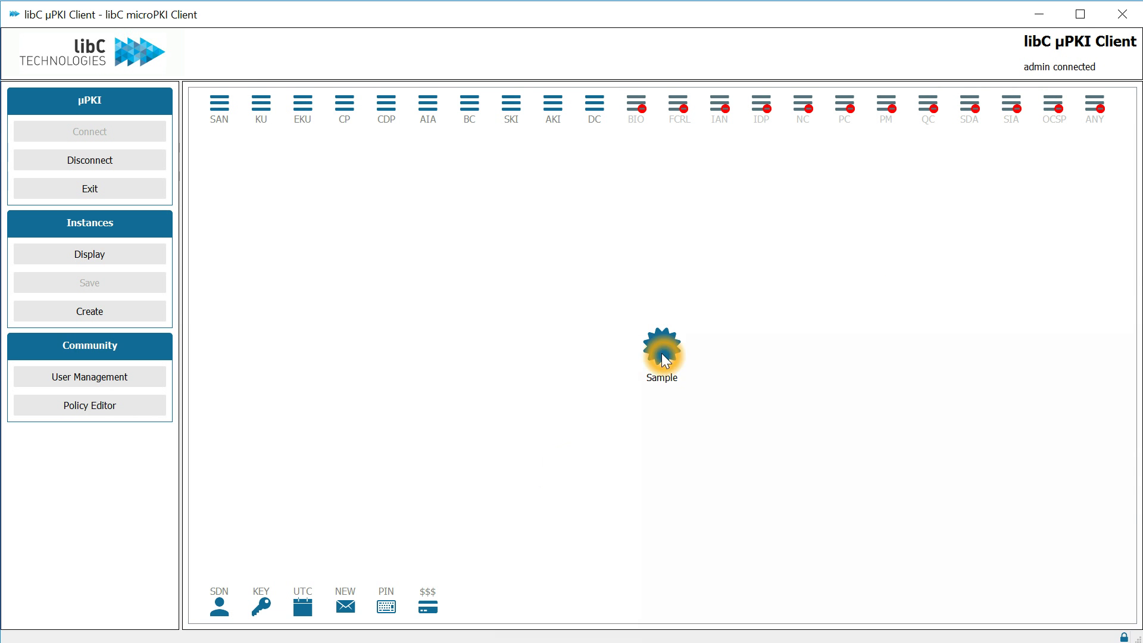
- Examine the Sample policy's settings, the rules and extensions that can be added to it, and the purpose of each rule type
double_click(664, 360)
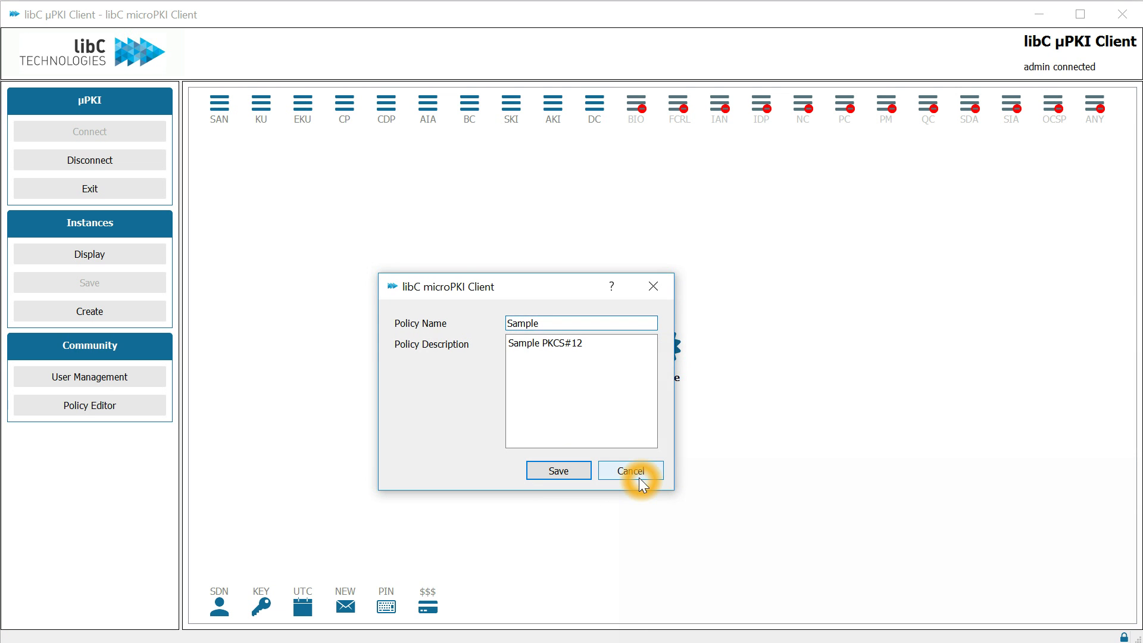
click(638, 478)
right_click(663, 349)
click(700, 381)
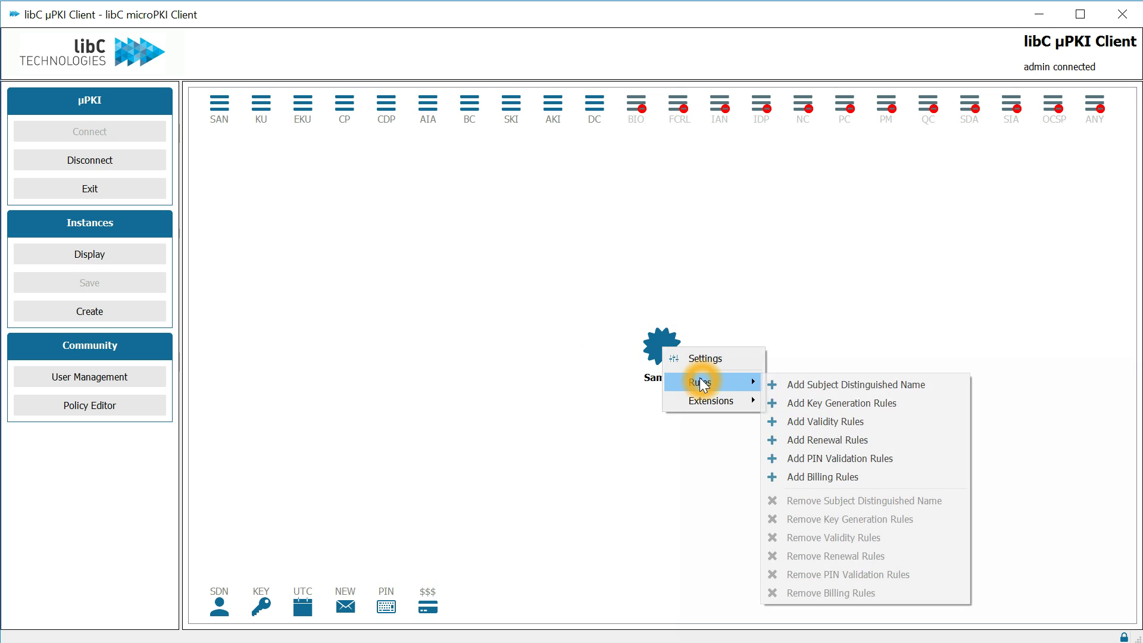
mouse_move(707, 396)
click(516, 407)
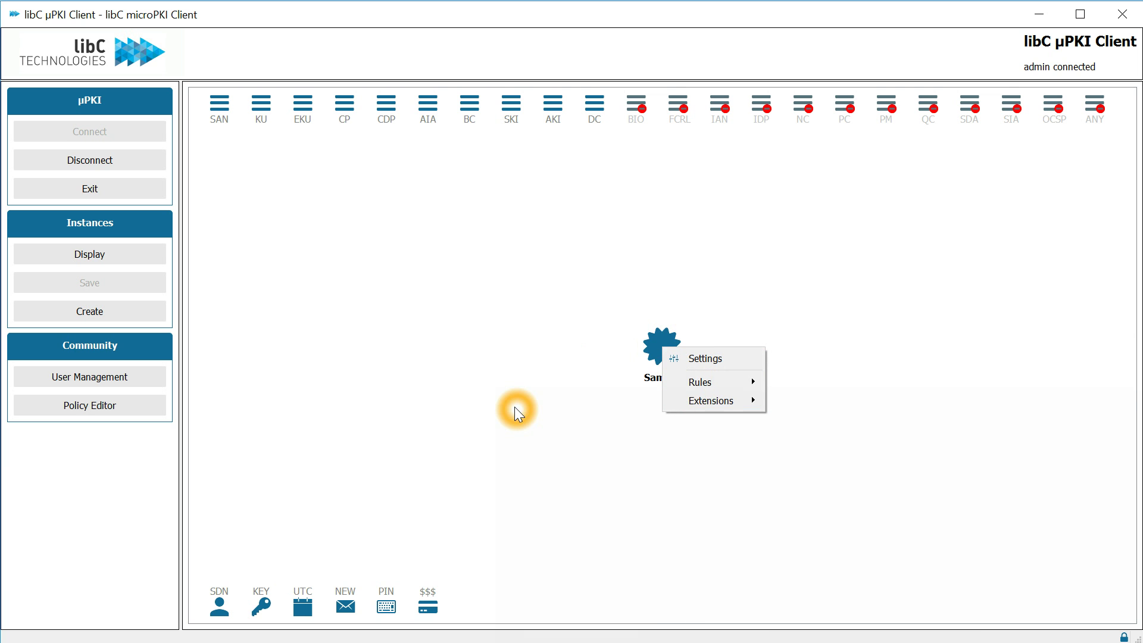
click(227, 605)
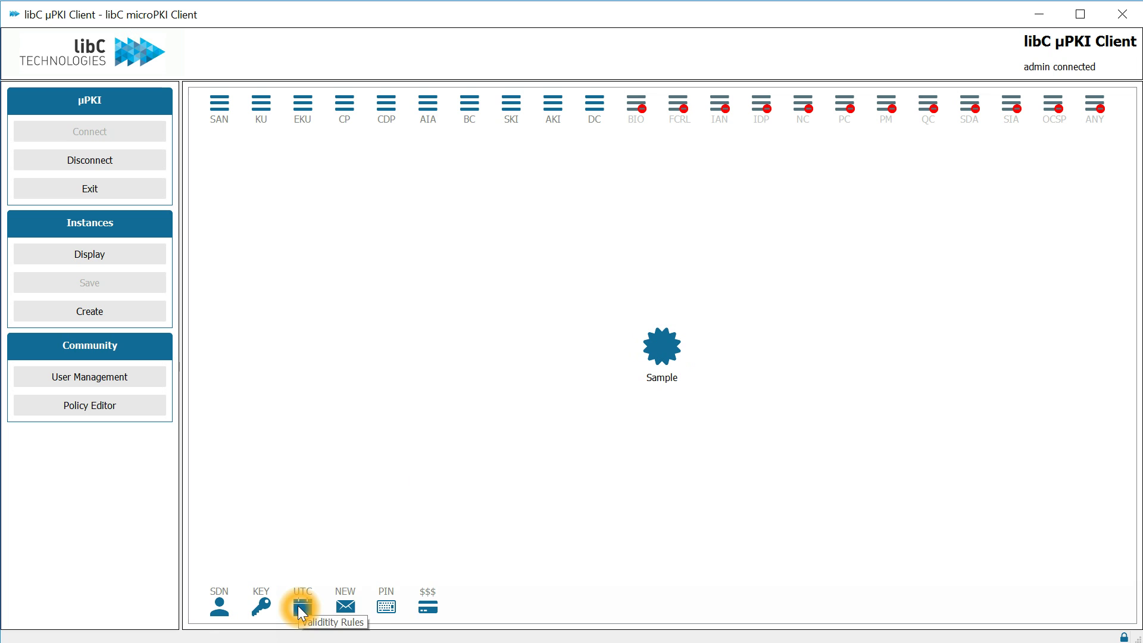
click(346, 608)
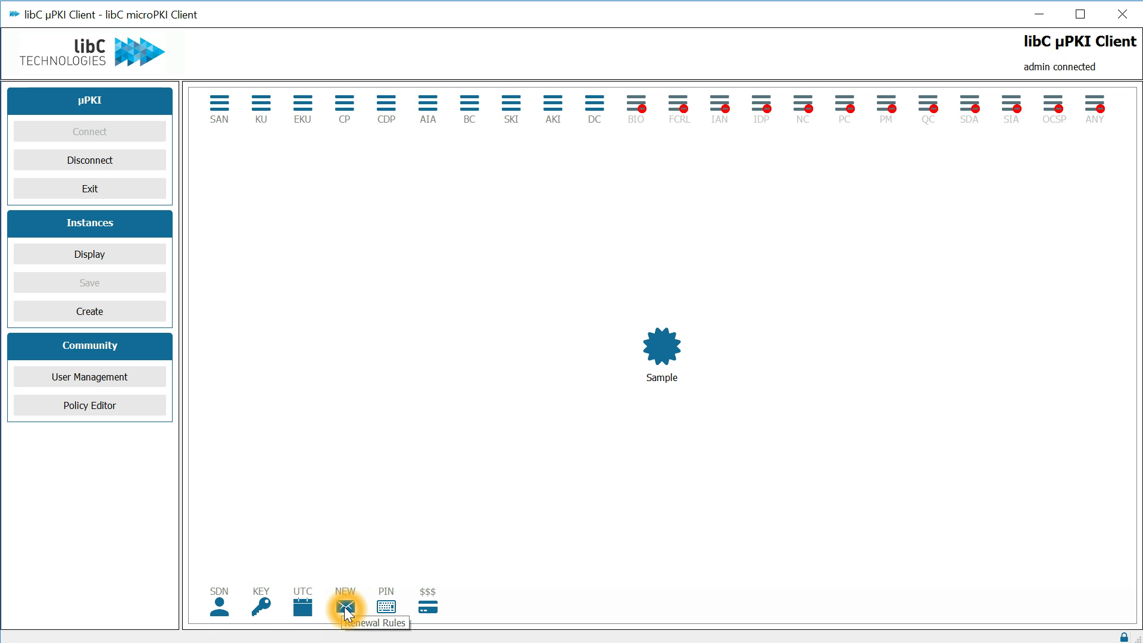
click(386, 607)
click(429, 607)
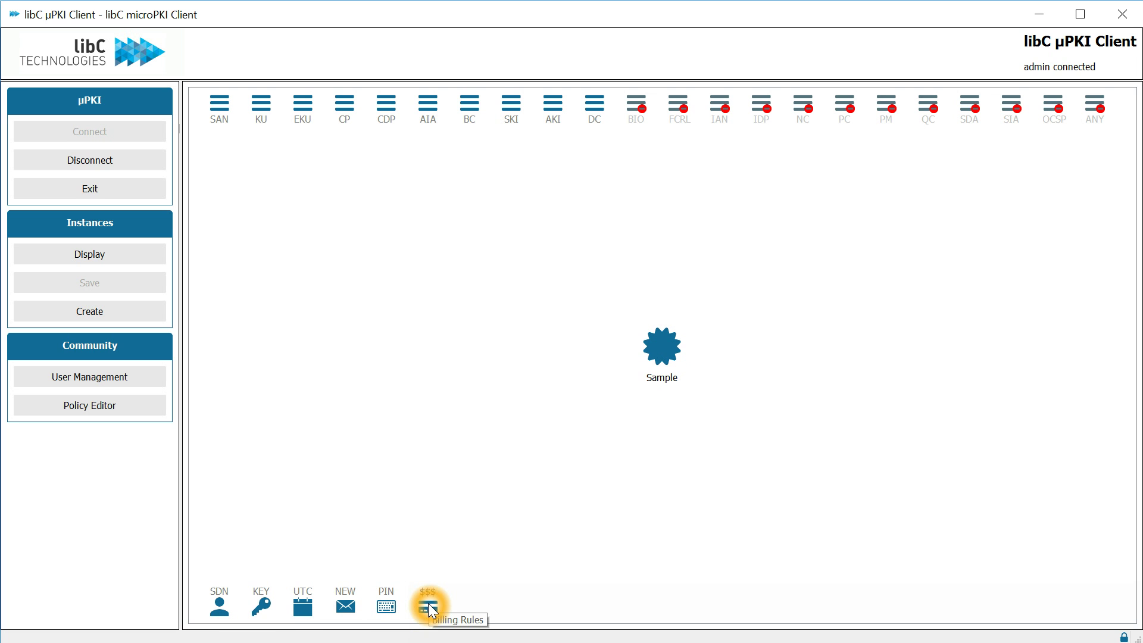
- Add a Subject Distinguished Name rule to the Sample policy and insert four attributes in its enlarged dialog
click(223, 606)
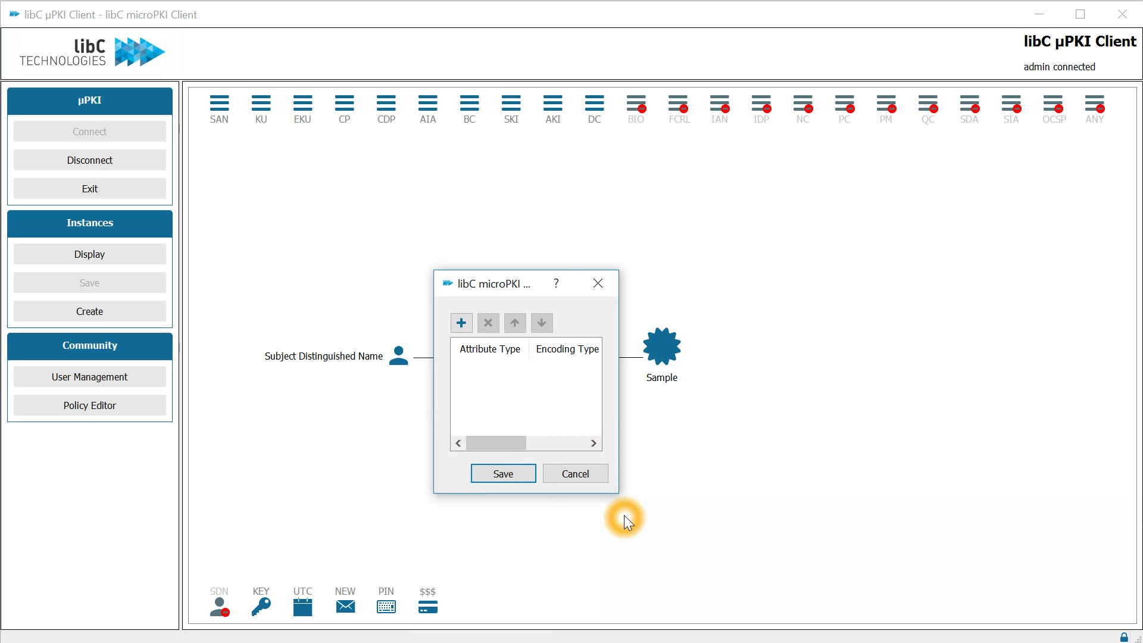
drag(619, 495, 977, 573)
drag(748, 283, 669, 203)
click(383, 243)
click(383, 244)
click(383, 243)
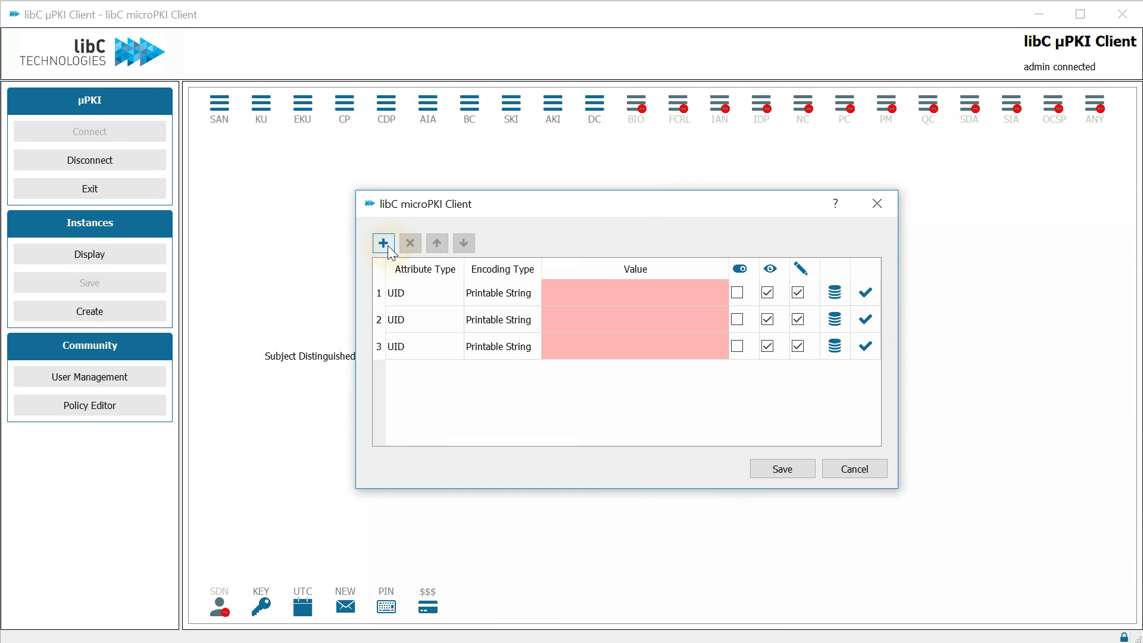
click(383, 243)
- Set the first attribute's type to Country and the second attribute's type to Organization
click(431, 293)
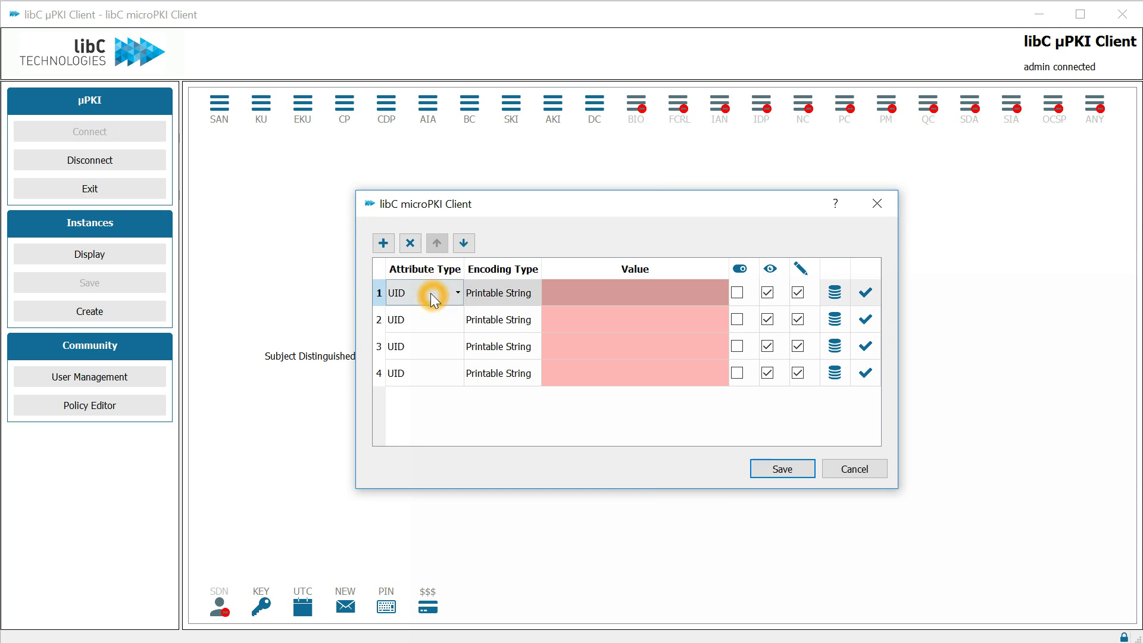
click(430, 293)
scroll(428, 351, down, 1)
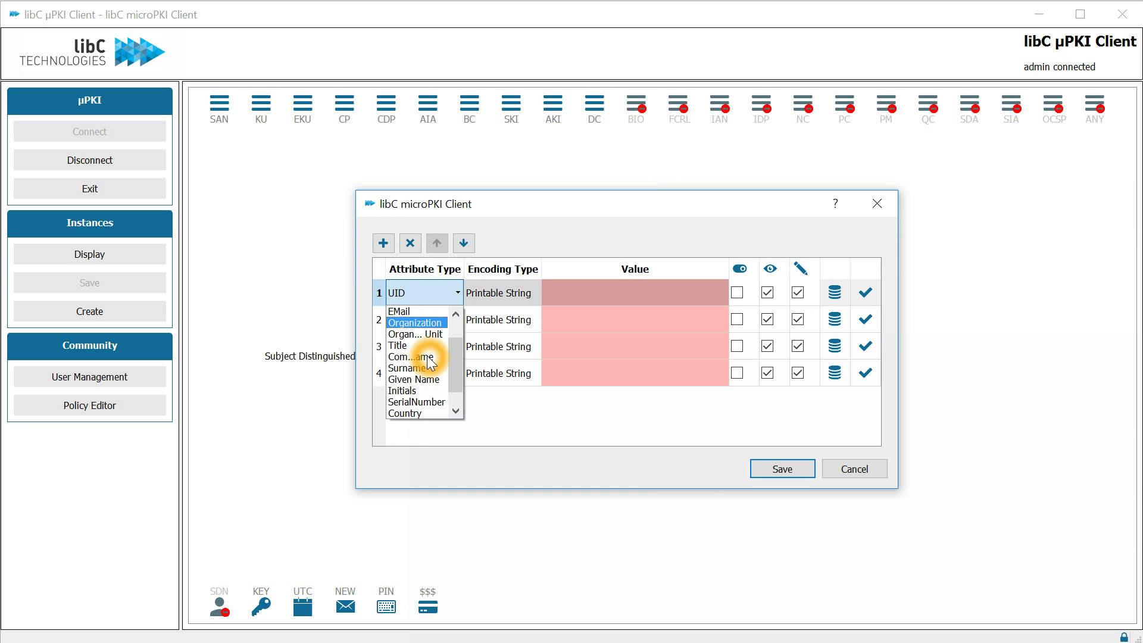
click(437, 403)
click(441, 295)
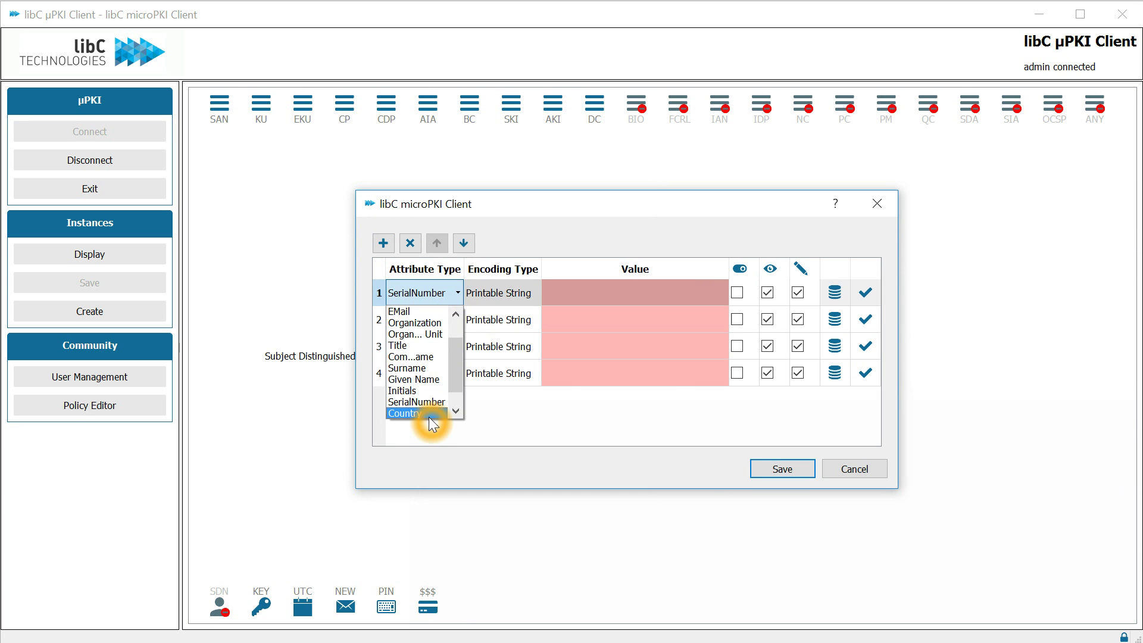
click(428, 413)
click(443, 321)
click(443, 321)
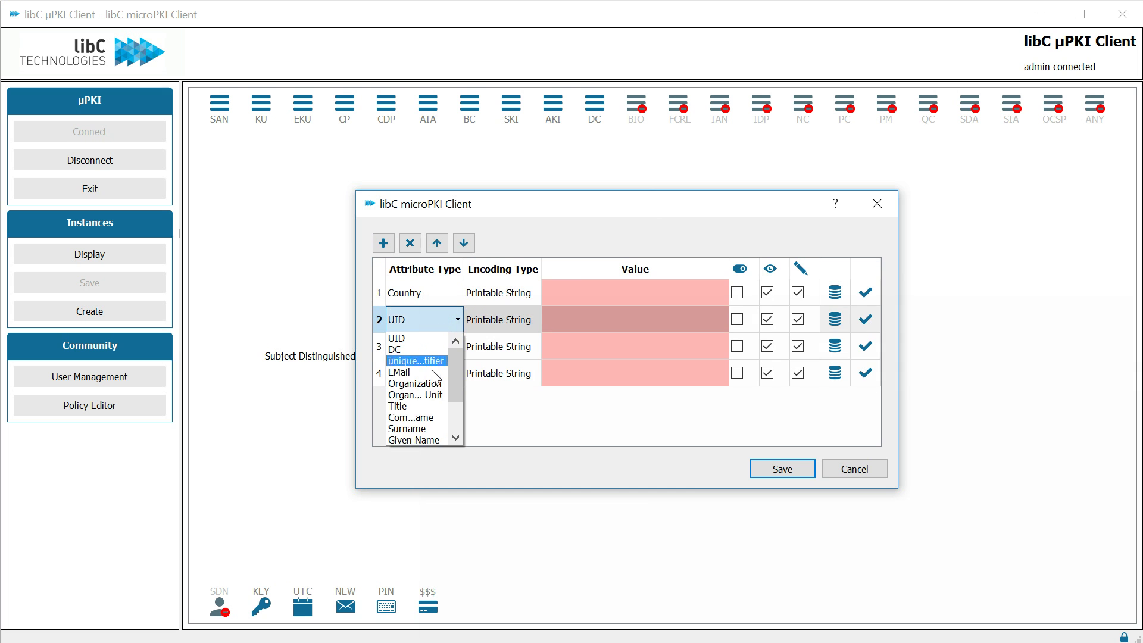
click(429, 383)
- Set the third attribute's type to Organizational Unit and the fourth attribute's type to Common Name
click(430, 345)
click(430, 345)
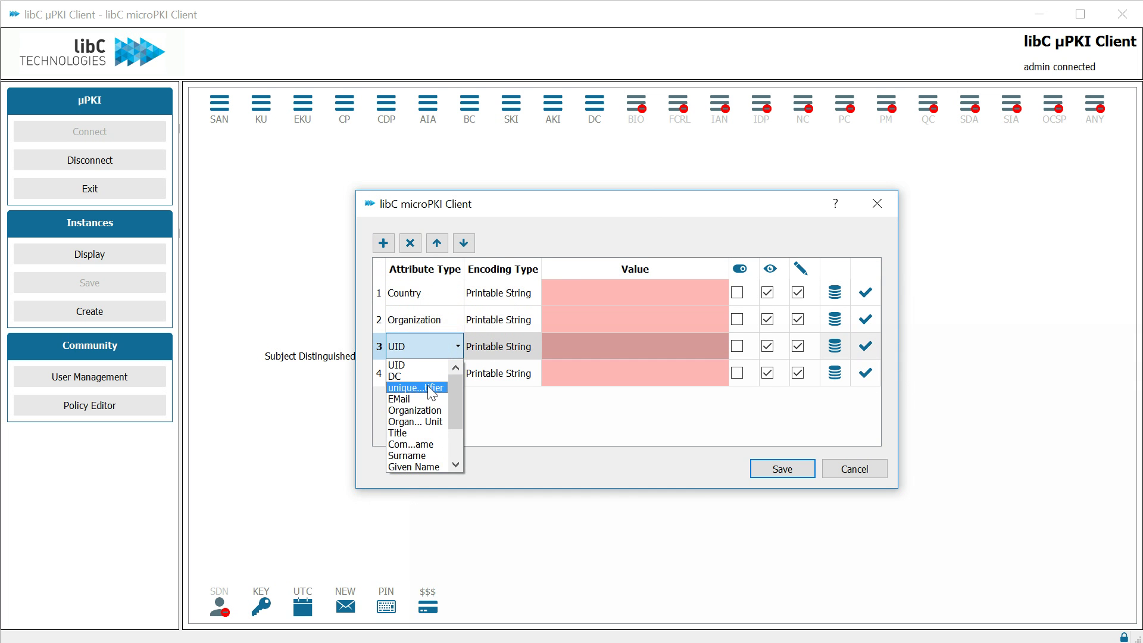
click(432, 420)
click(424, 372)
click(424, 372)
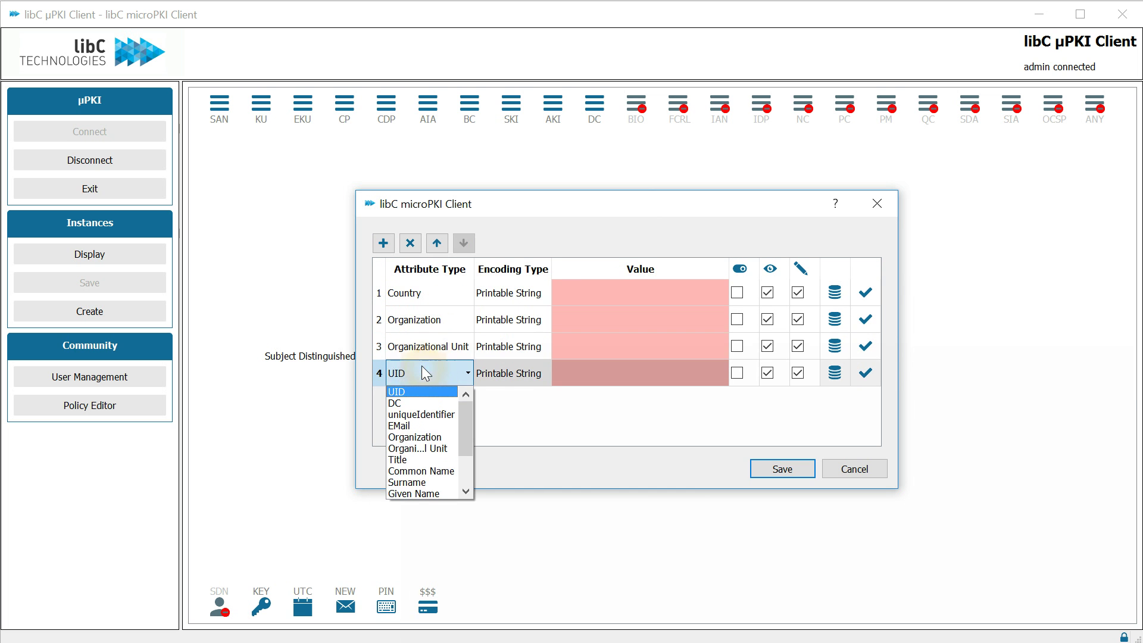
click(424, 471)
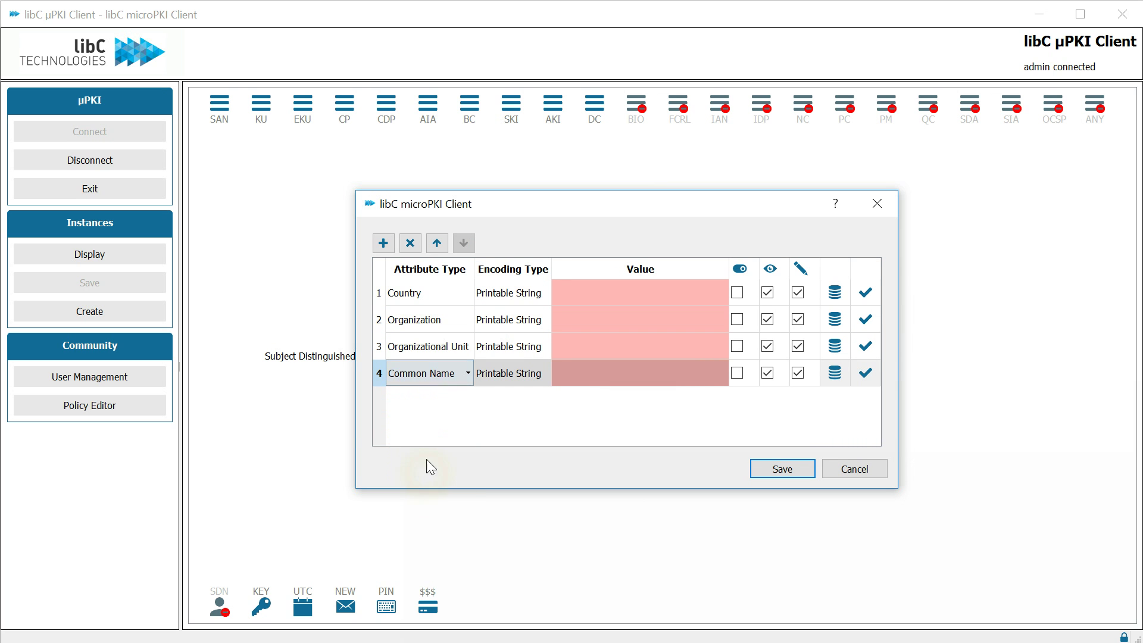
- Enter CH as the Country value, Organization as the Organization value and Organizational Unit as the Organizational Unit value
click(698, 289)
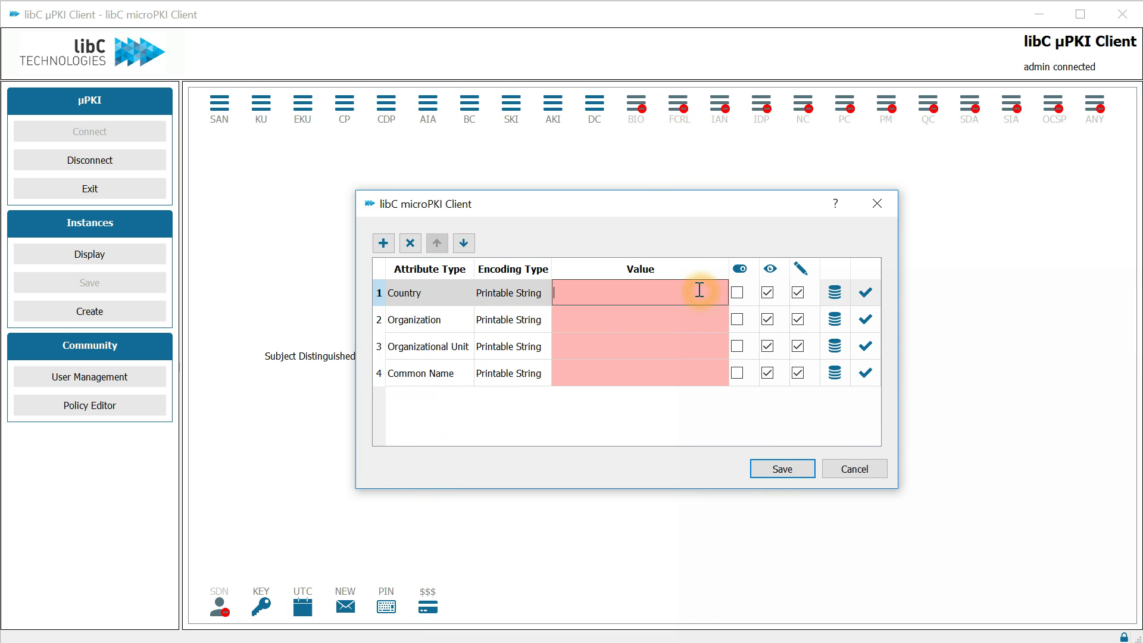
text(CH)
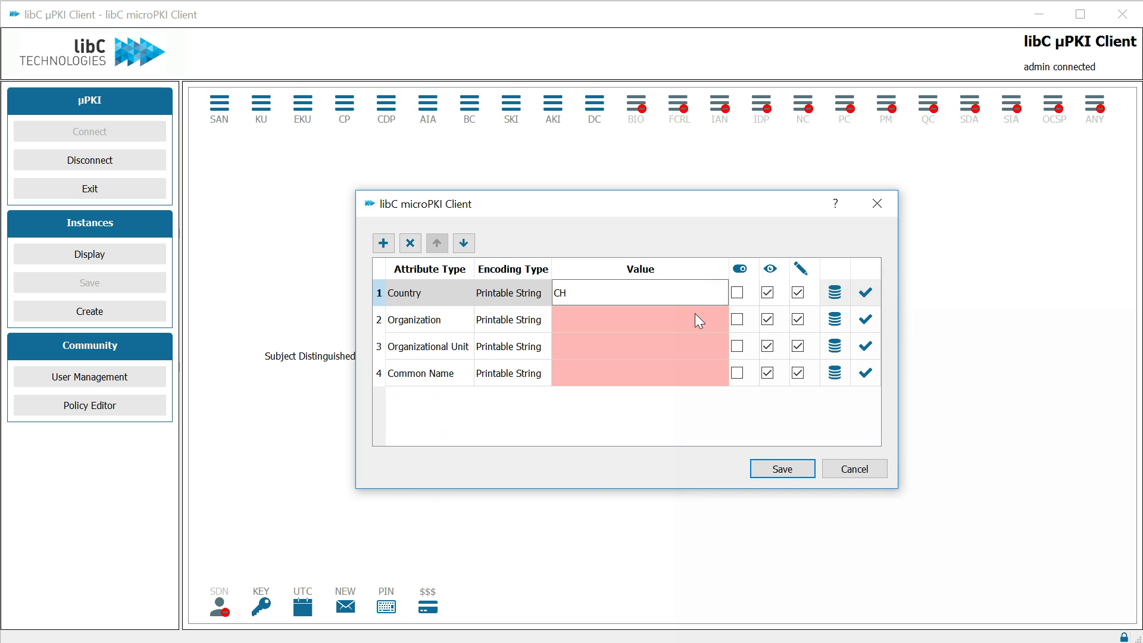
click(694, 313)
text(Organization)
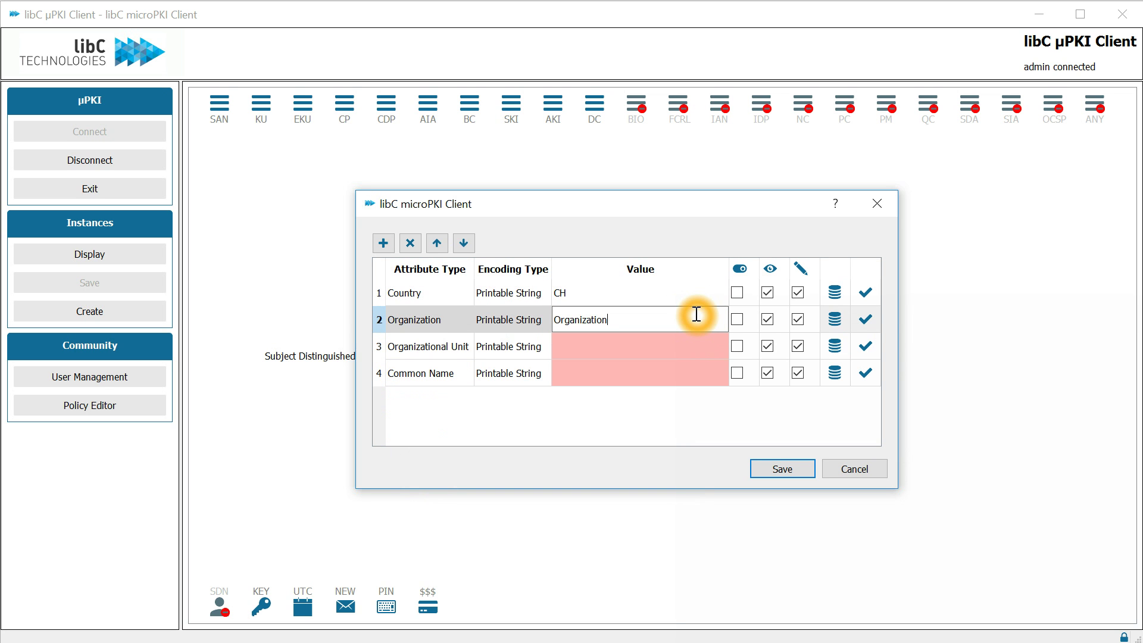
key(ctrl+a)
click(685, 339)
key(ctrl+v)
text(a)
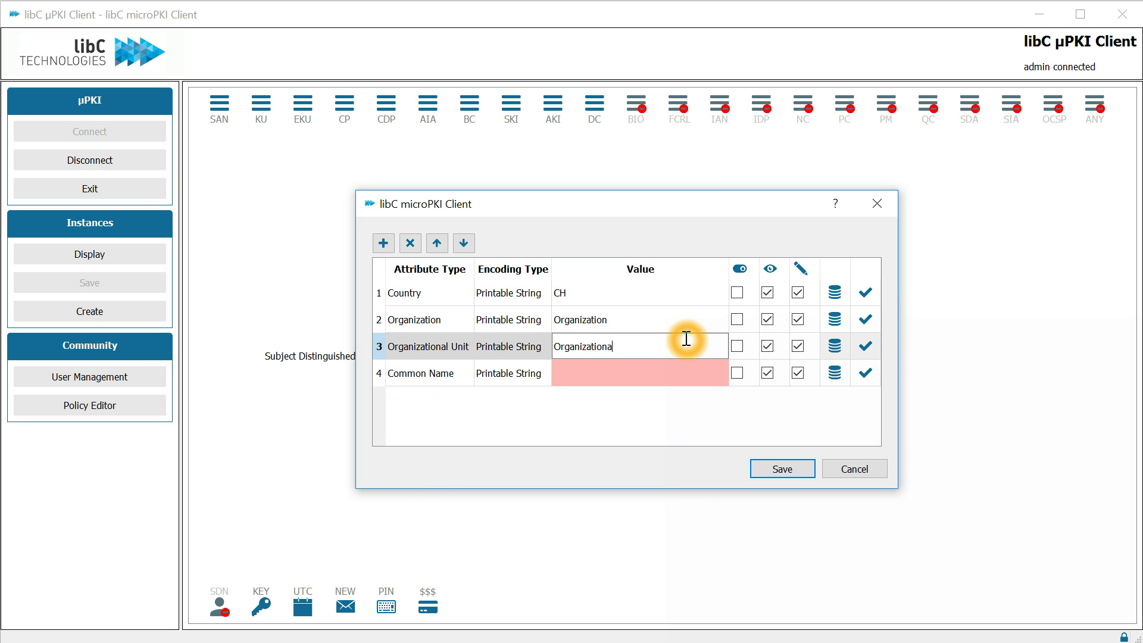
- Enable the toggle option for all four attributes of the subject distinguished name
click(738, 320)
click(737, 347)
click(737, 373)
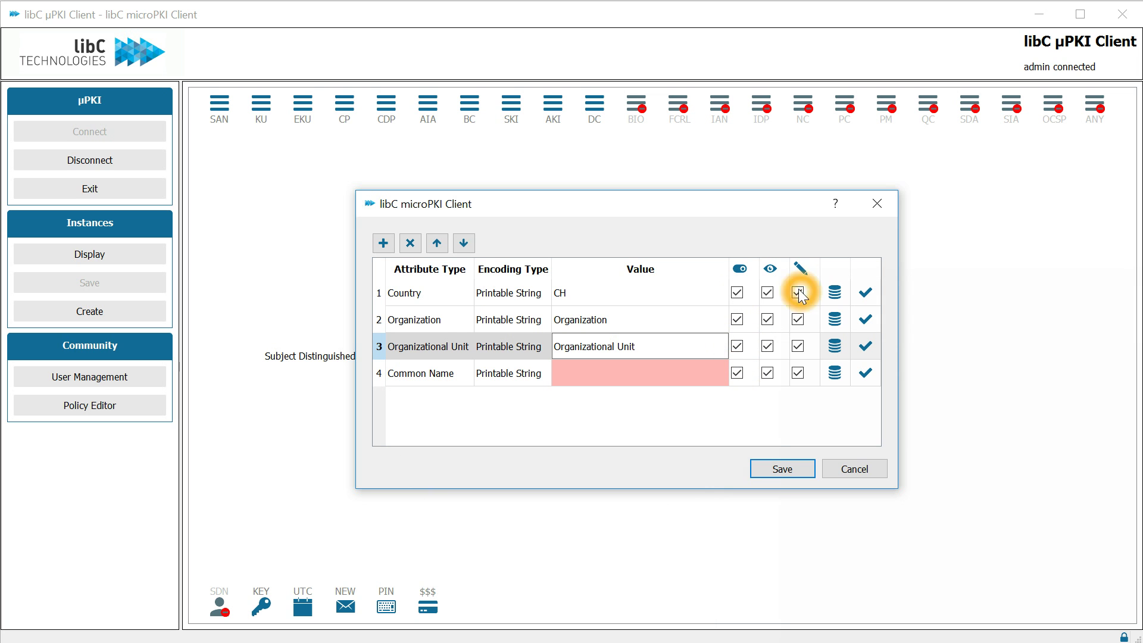
- Disable editing of the Country, Organization and Organizational Unit attributes and save the Subject Distinguished Name rule
click(798, 346)
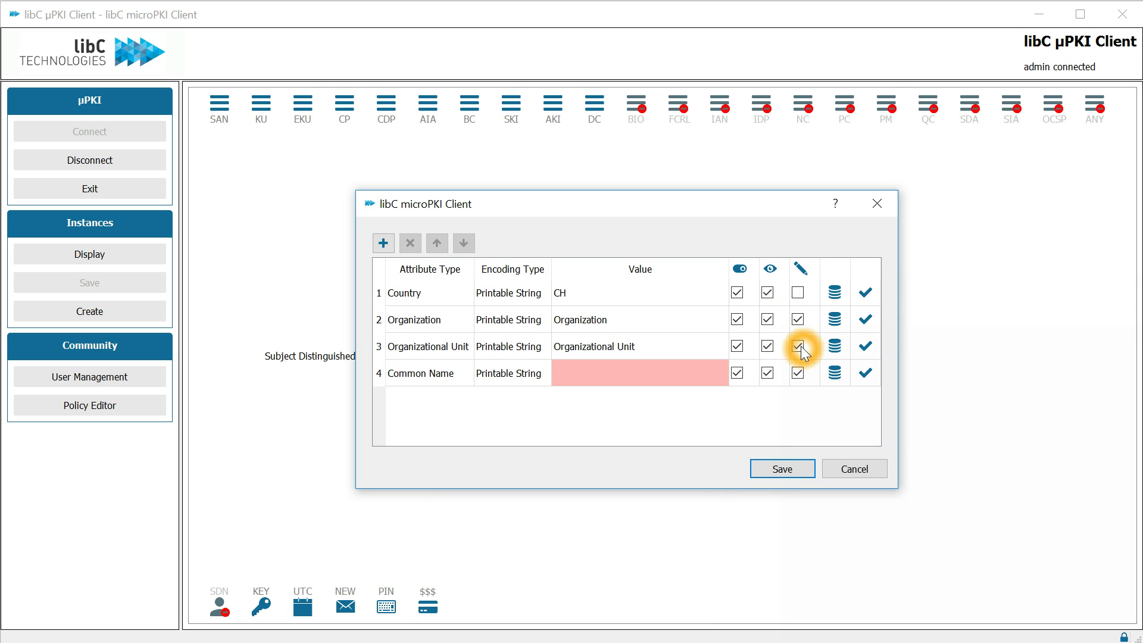
click(801, 319)
click(782, 469)
click(638, 358)
- Add a Key Generation rule to the Sample policy with key storage type PKCS#12 and save it
click(263, 607)
drag(263, 611, 299, 476)
click(535, 347)
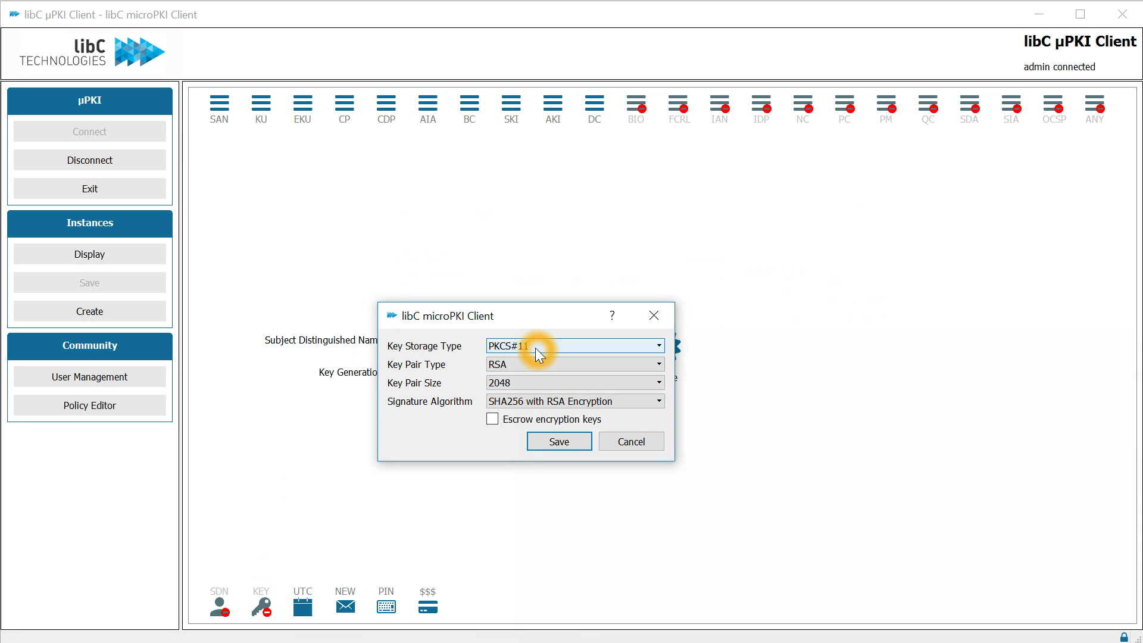
click(536, 346)
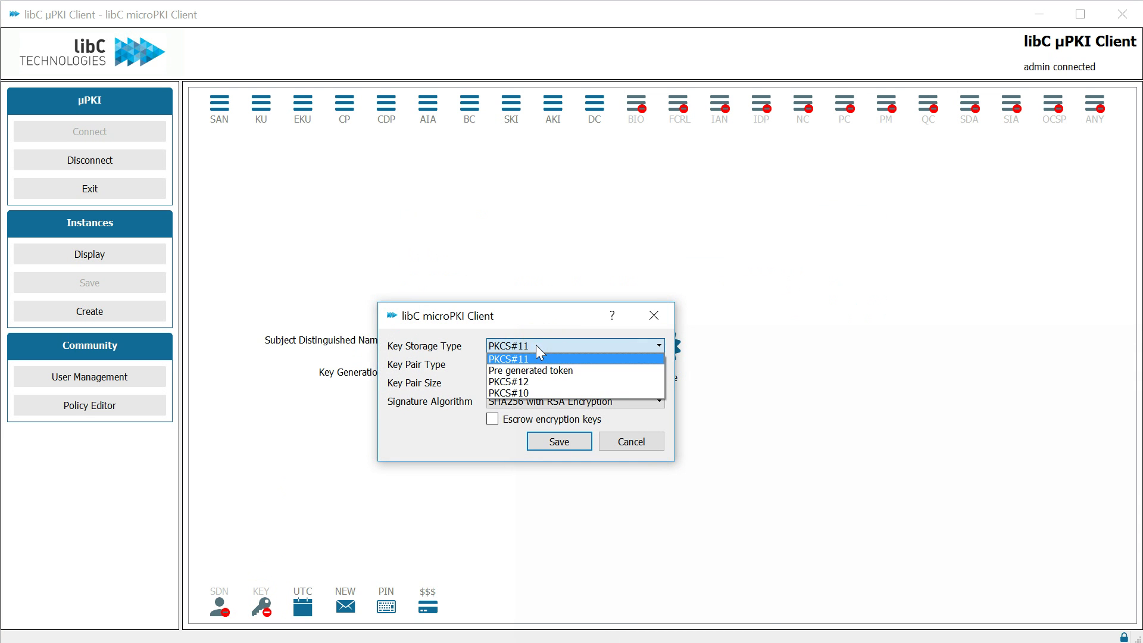
click(548, 380)
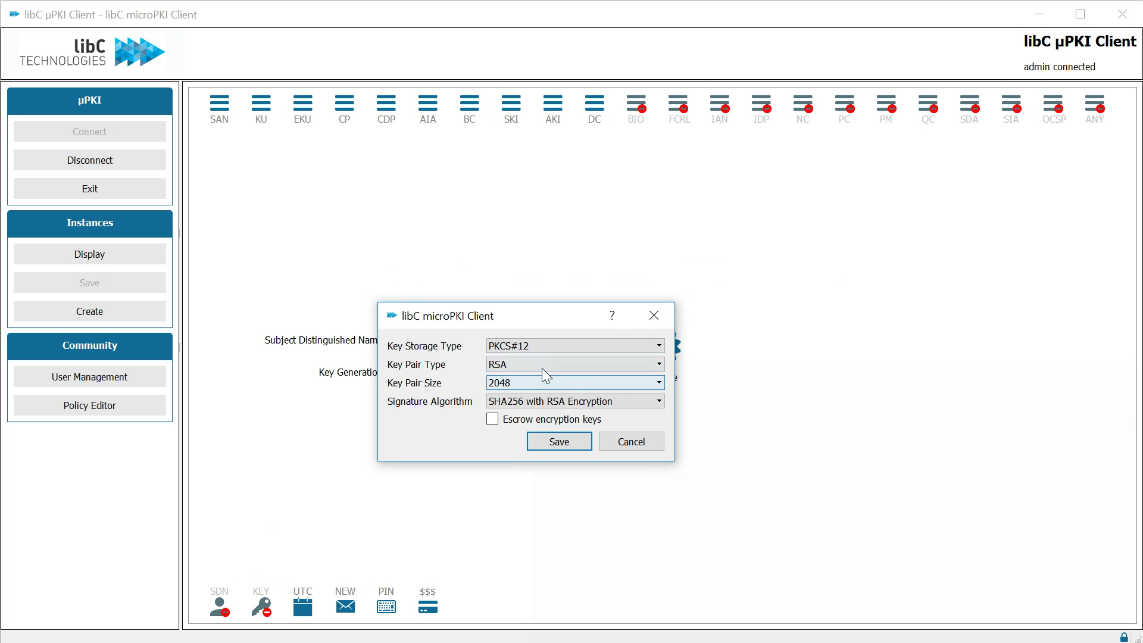
click(547, 443)
click(627, 357)
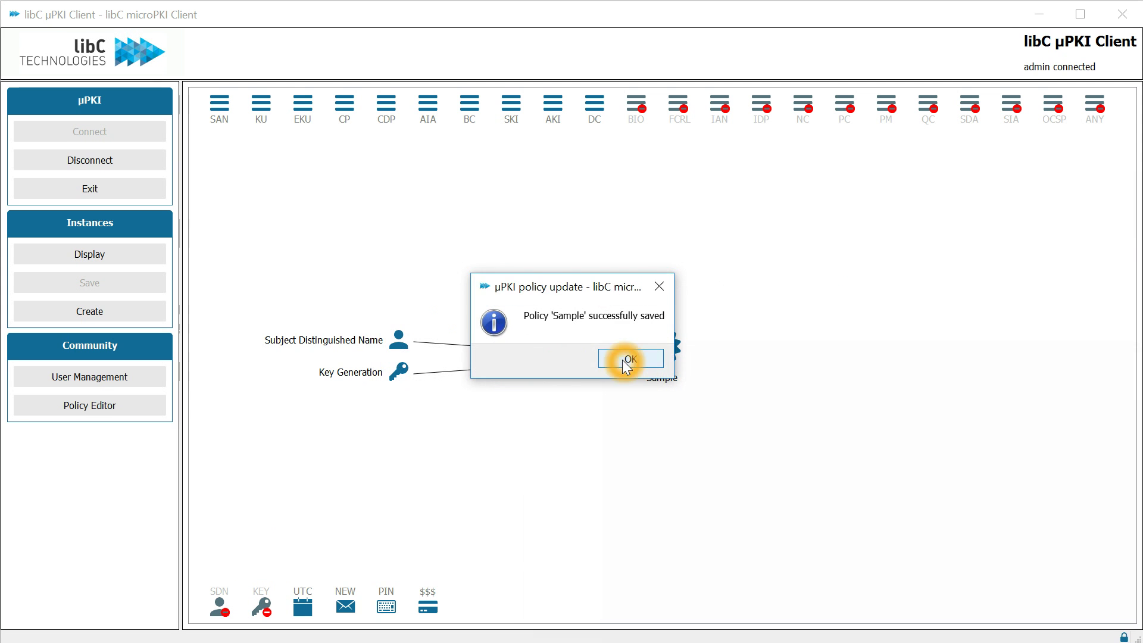
- Add a certificate validity rule to the Sample policy with the type Validity in years and save it
drag(303, 606, 392, 449)
click(535, 352)
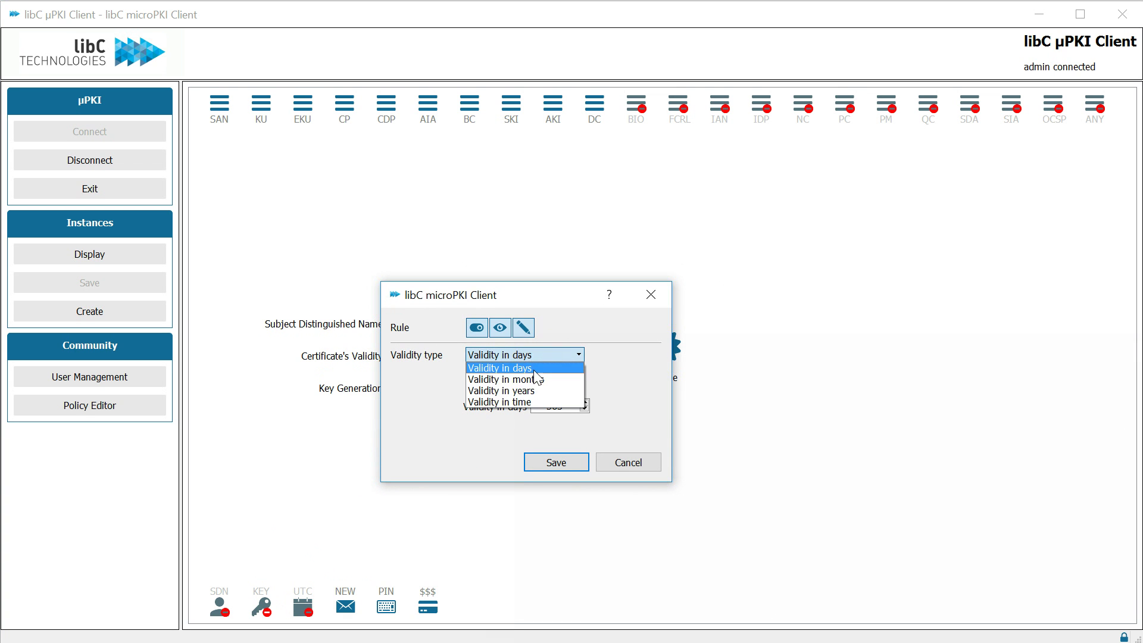
click(538, 390)
click(542, 355)
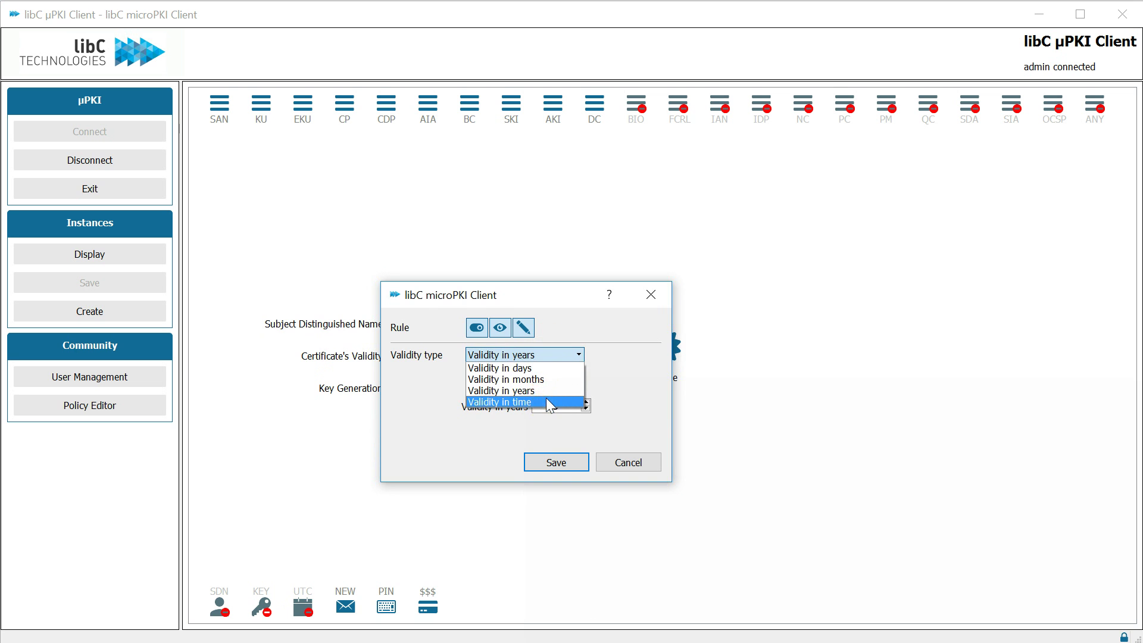
click(549, 404)
click(537, 355)
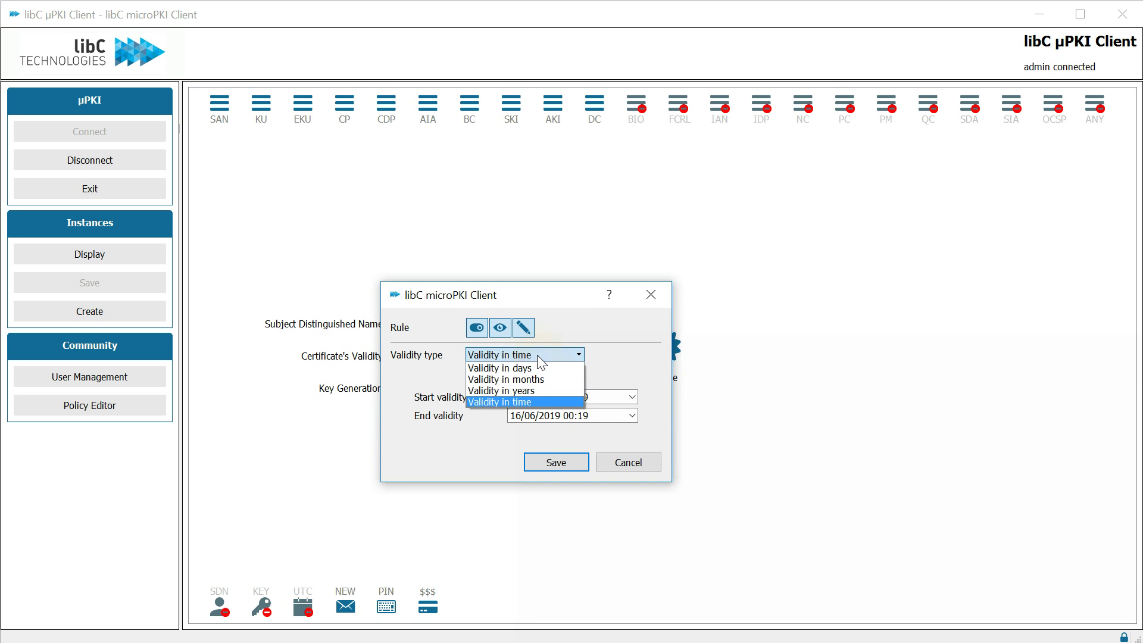
click(539, 390)
click(568, 406)
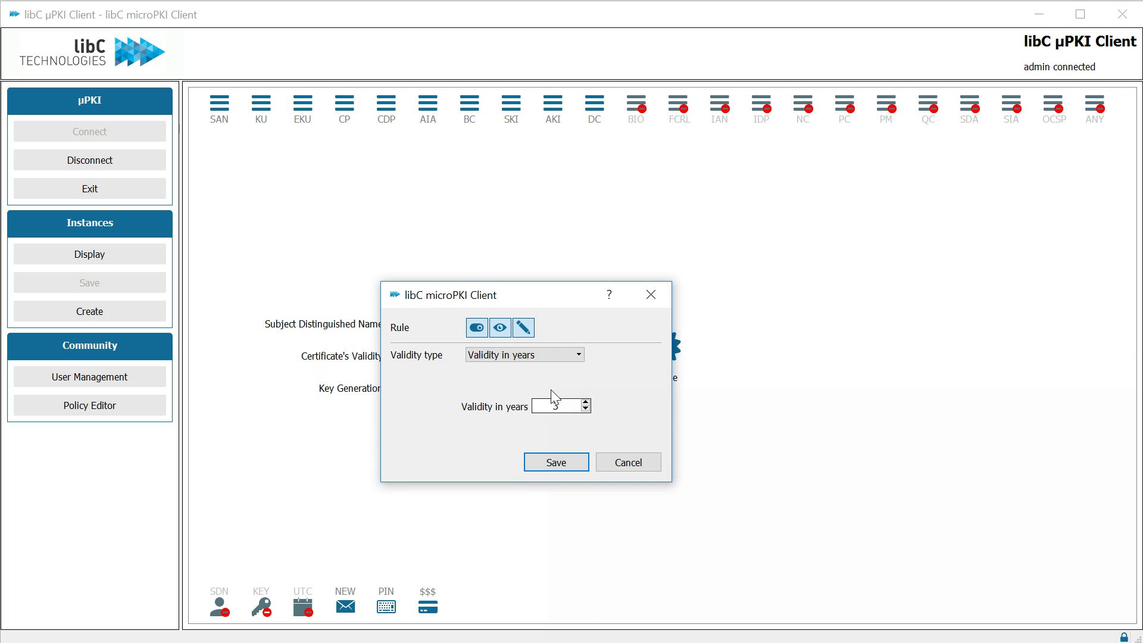
click(565, 463)
click(622, 359)
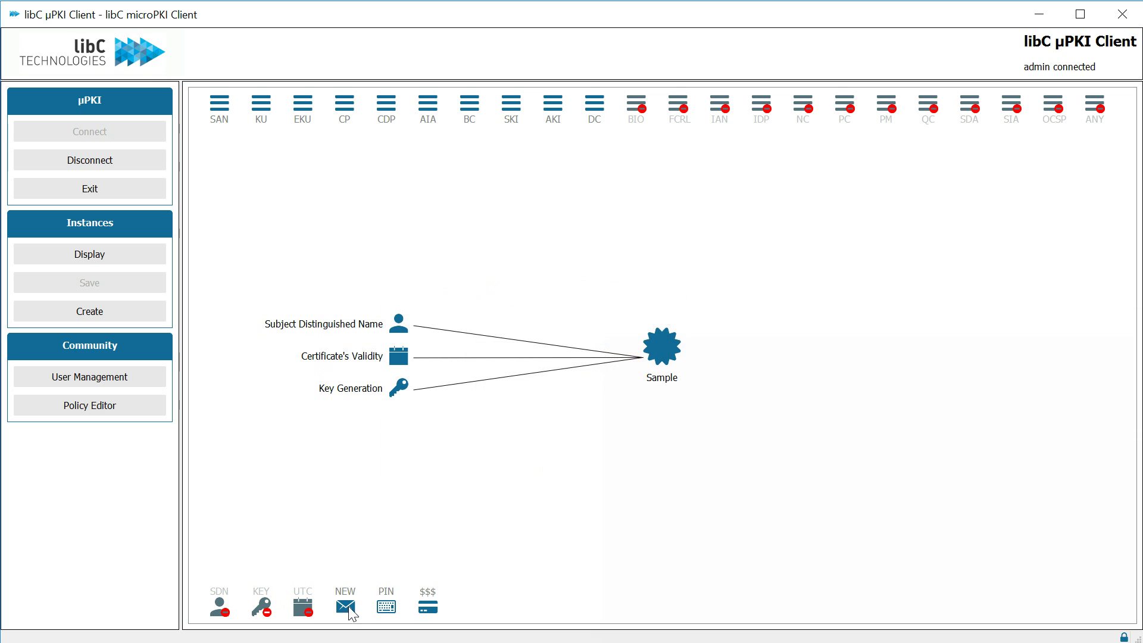
- Add a Certificate's Renewal rule to the Sample policy, review its email and SMS settings, and save it
click(347, 608)
drag(347, 608, 370, 504)
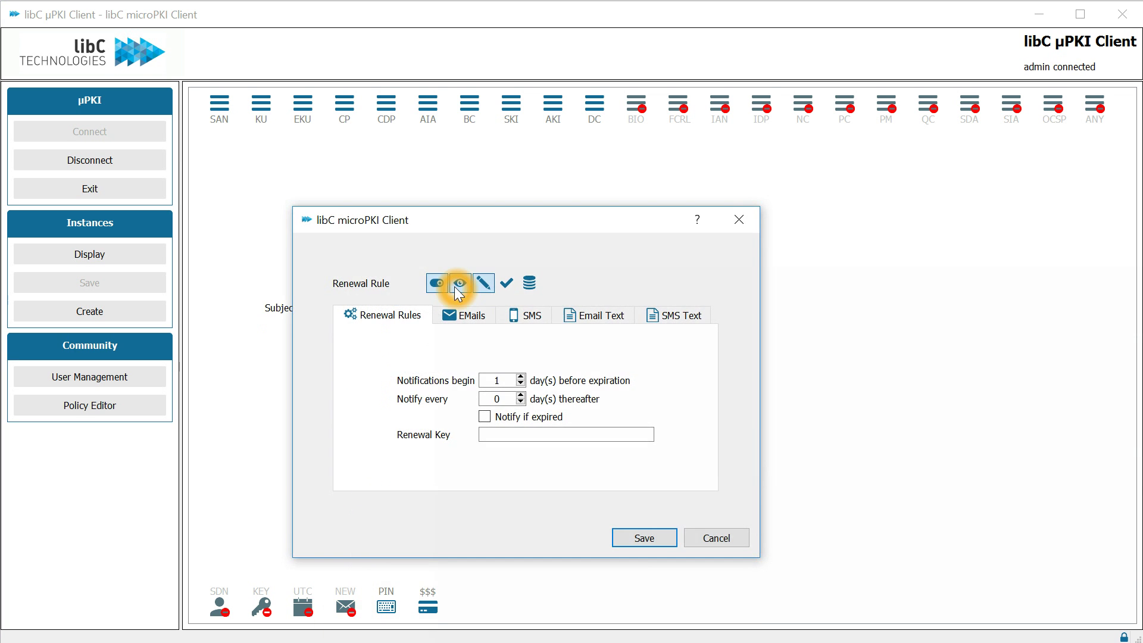
click(473, 317)
click(544, 315)
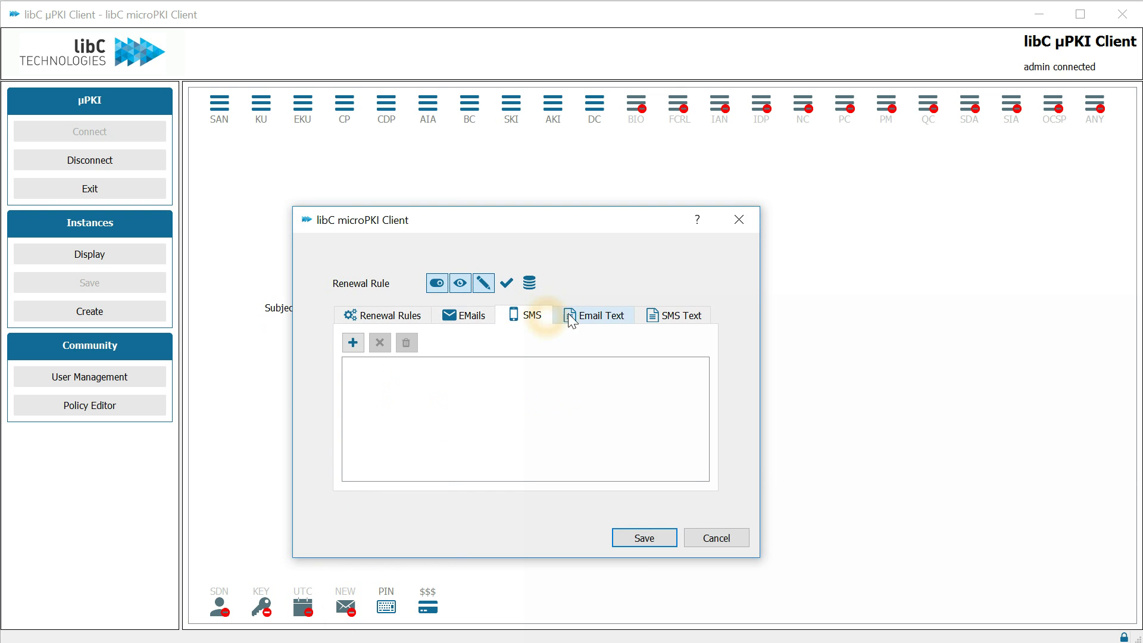
click(589, 318)
click(673, 319)
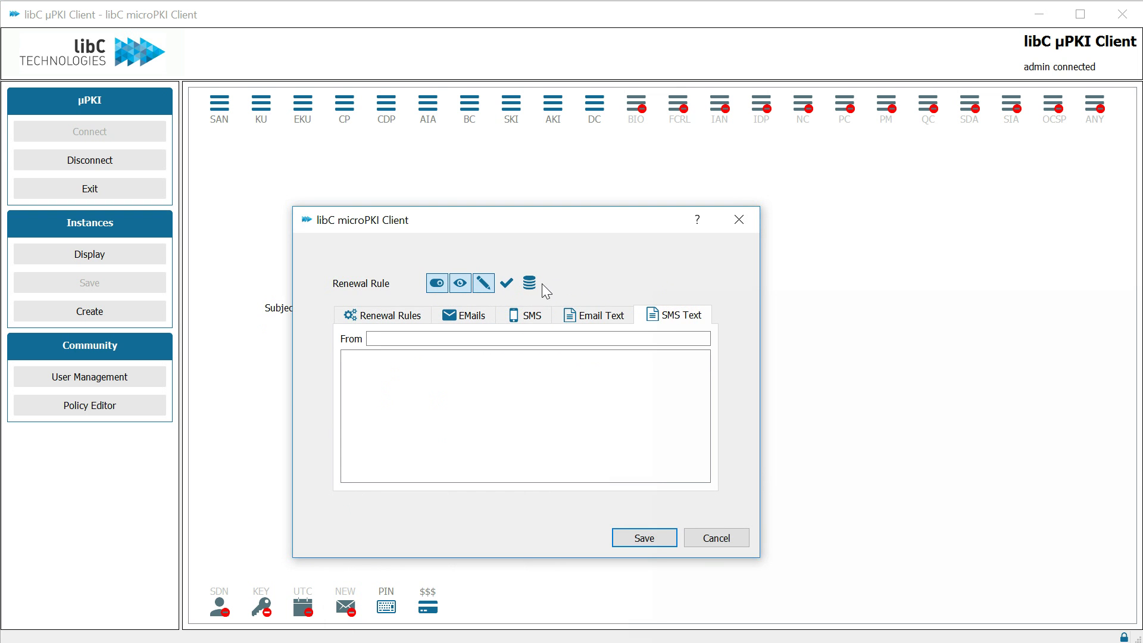
click(645, 537)
click(633, 358)
- Add a key PIN validation rule with the pattern ^[a-z]*$, try it on a test value and save the rule
drag(384, 606, 401, 519)
click(419, 271)
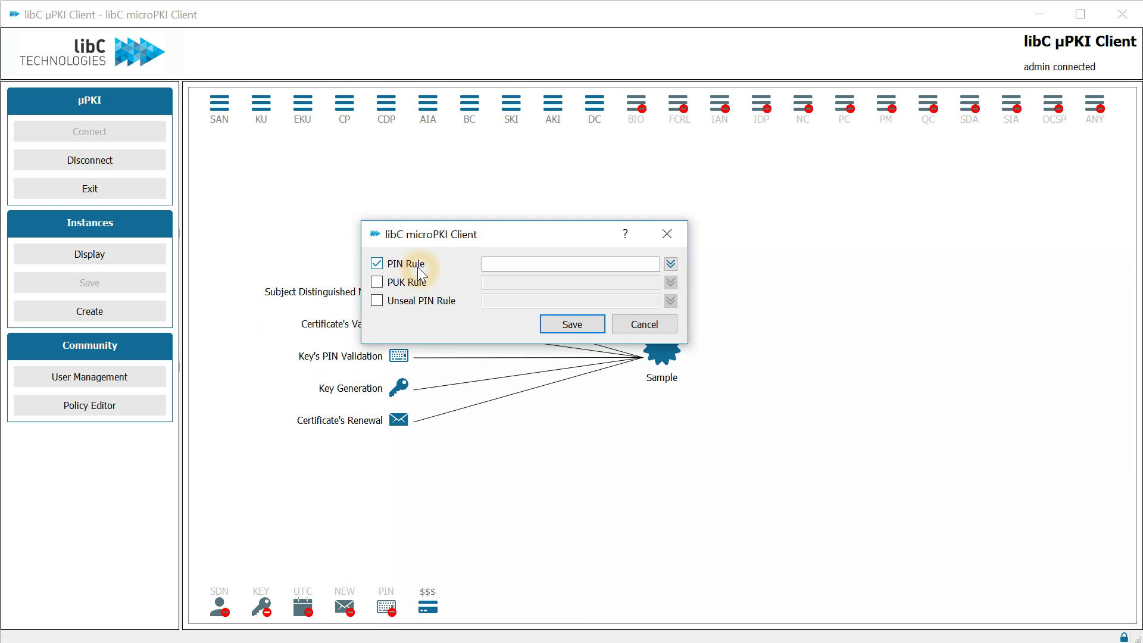
click(672, 264)
click(623, 264)
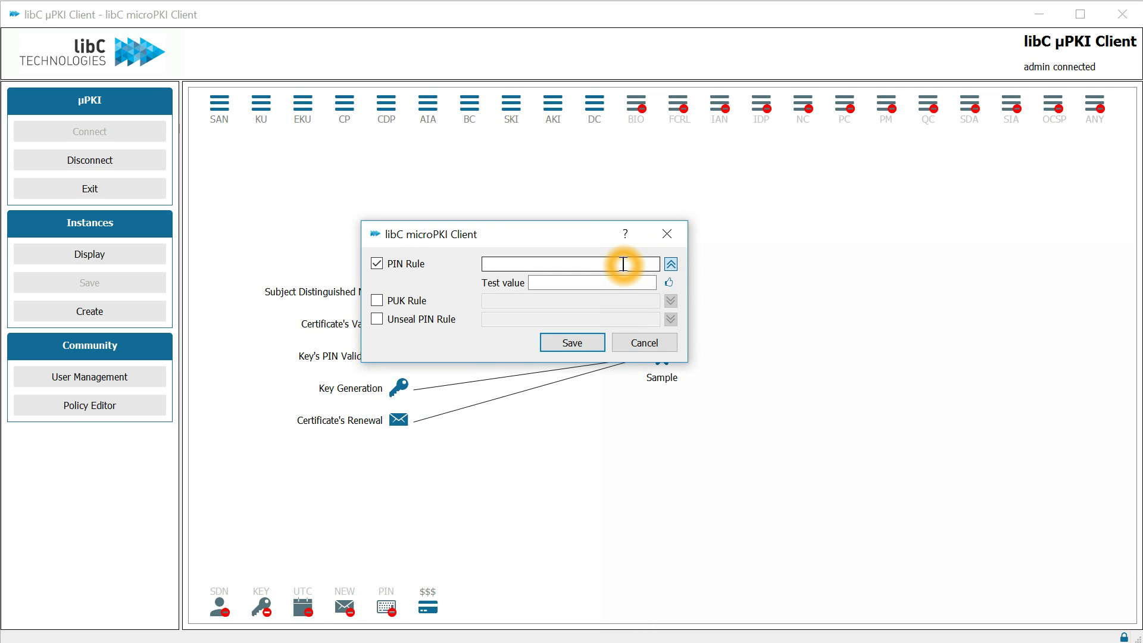
text(^[a-z]*$)
click(614, 281)
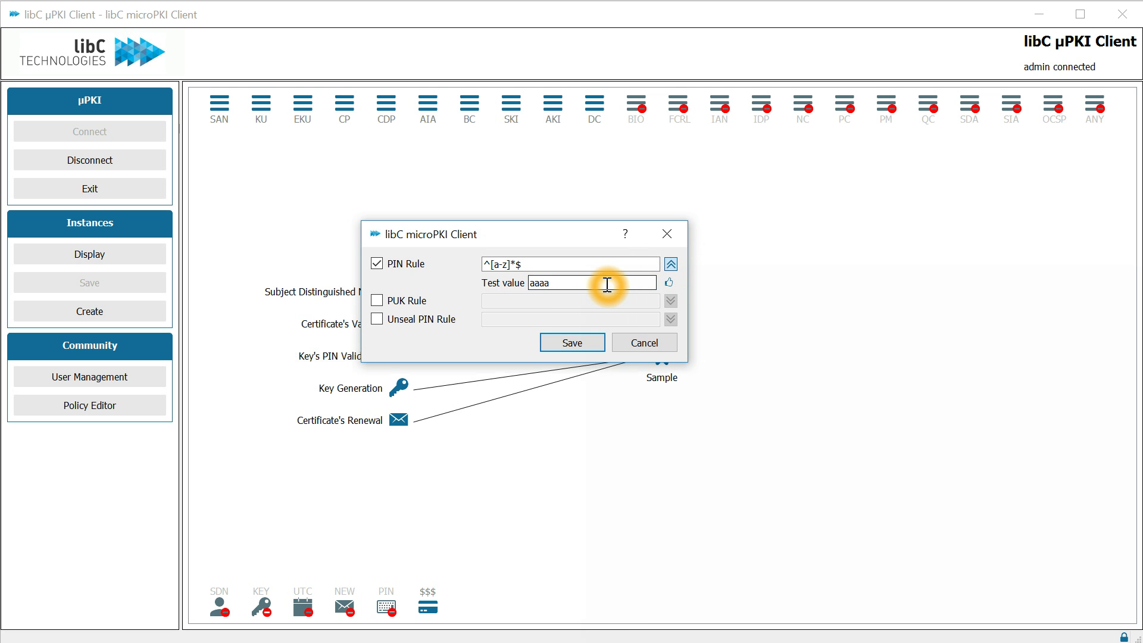
click(563, 345)
click(621, 358)
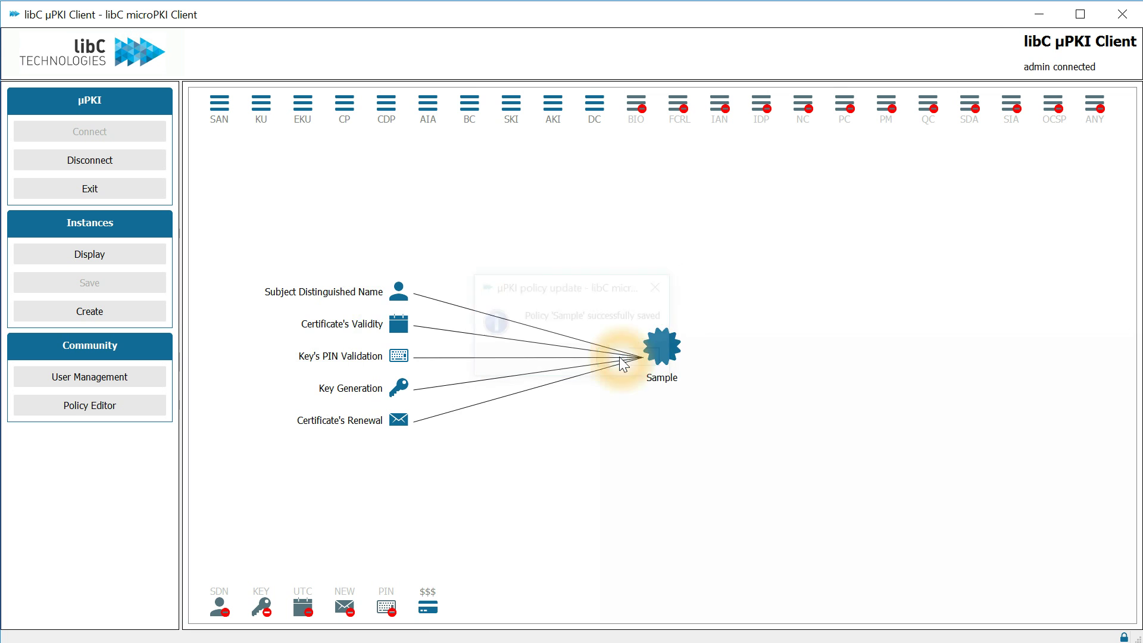
- Add a Certificate's Billing rule to the Sample policy, review its phone and SMS contact lists, and save it
drag(428, 607, 417, 543)
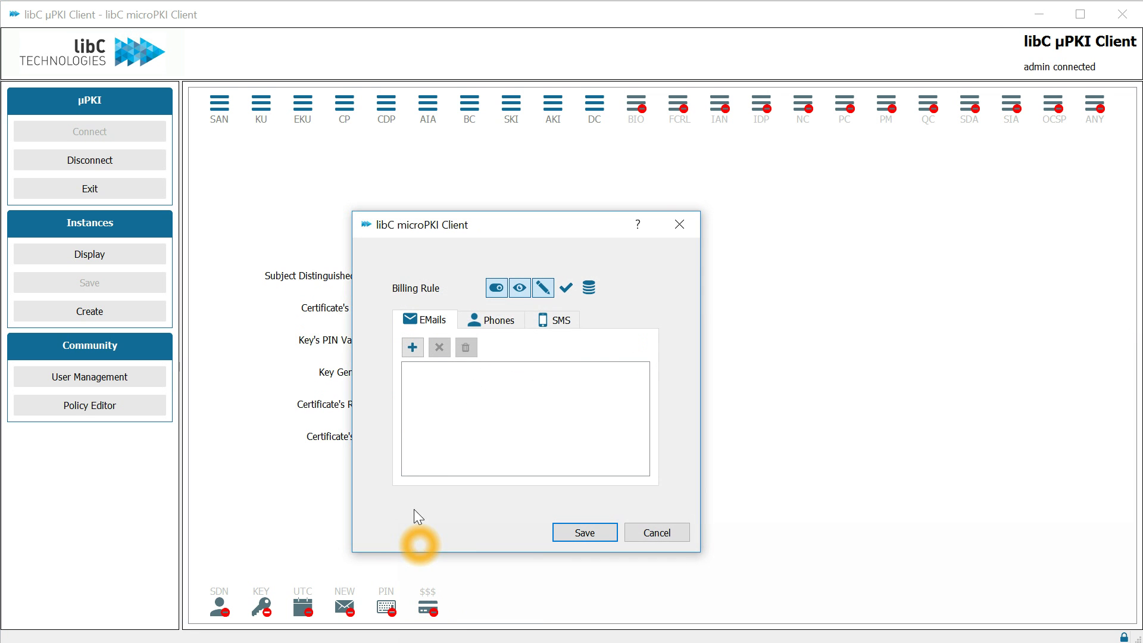
click(492, 321)
click(563, 321)
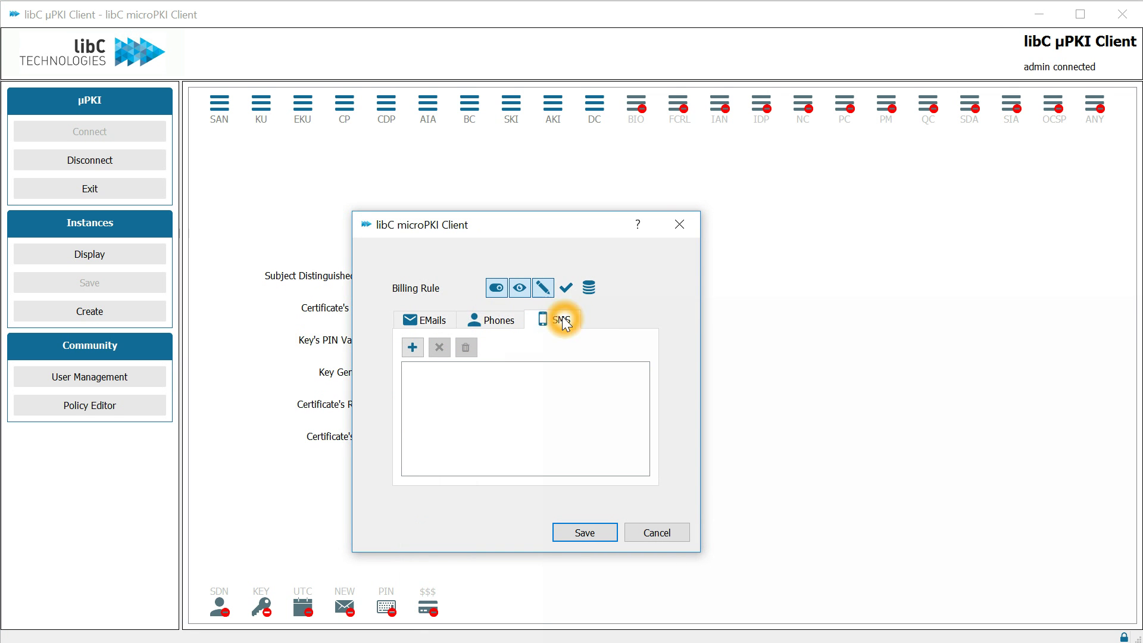
click(508, 285)
click(584, 533)
click(629, 351)
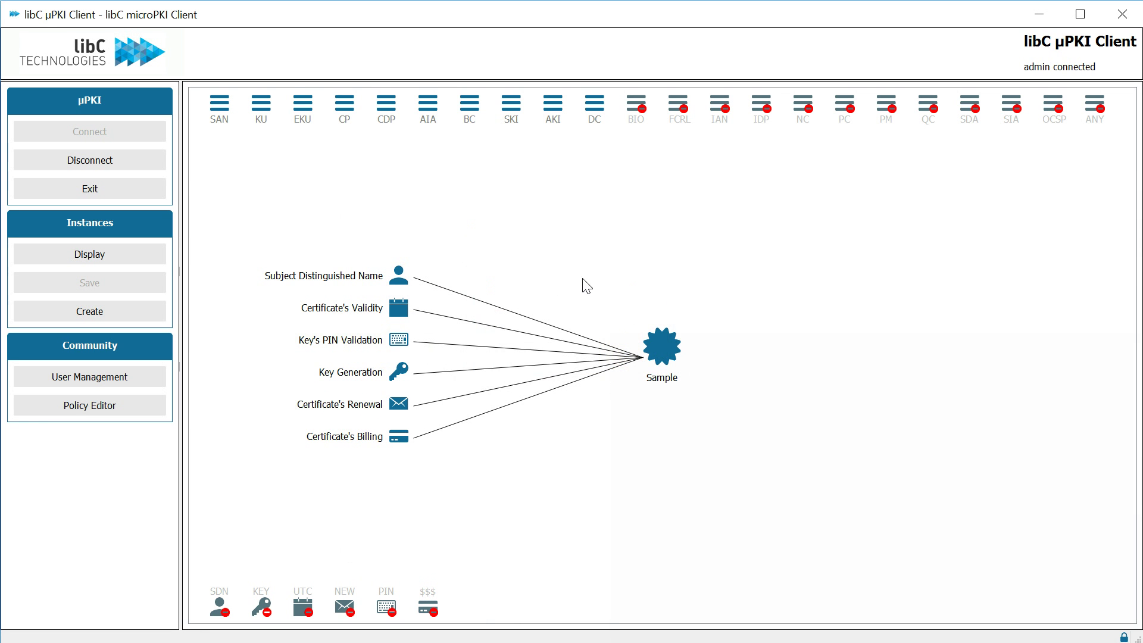
- Add the Authority Key Information extension with Include Authority Key Identifier enabled, hide all its settings and save it
click(558, 110)
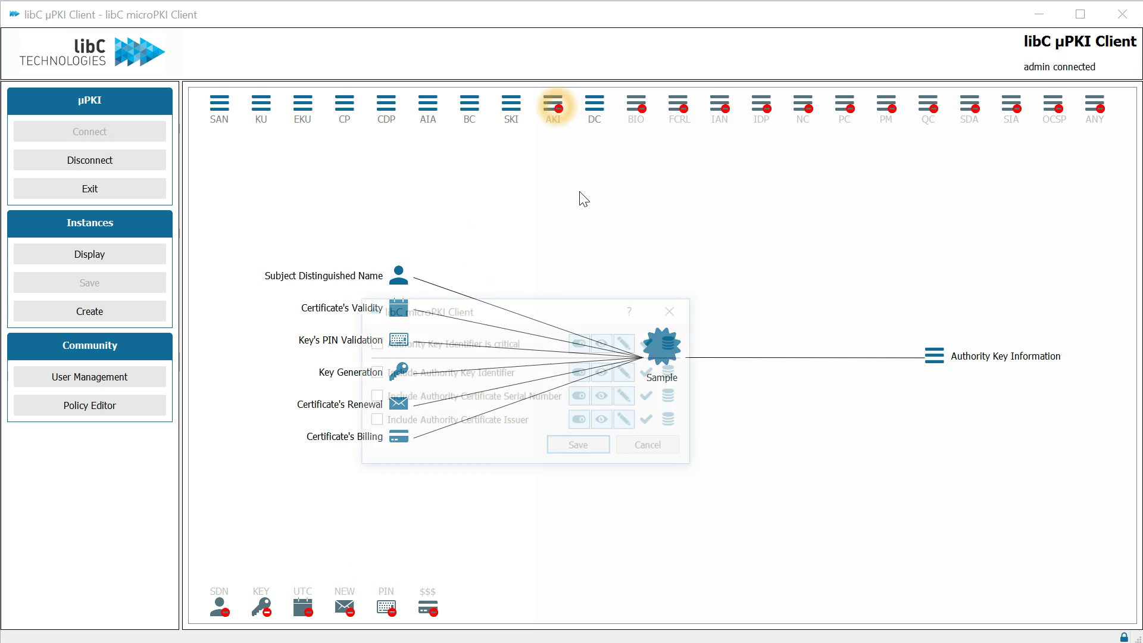
click(500, 378)
click(626, 342)
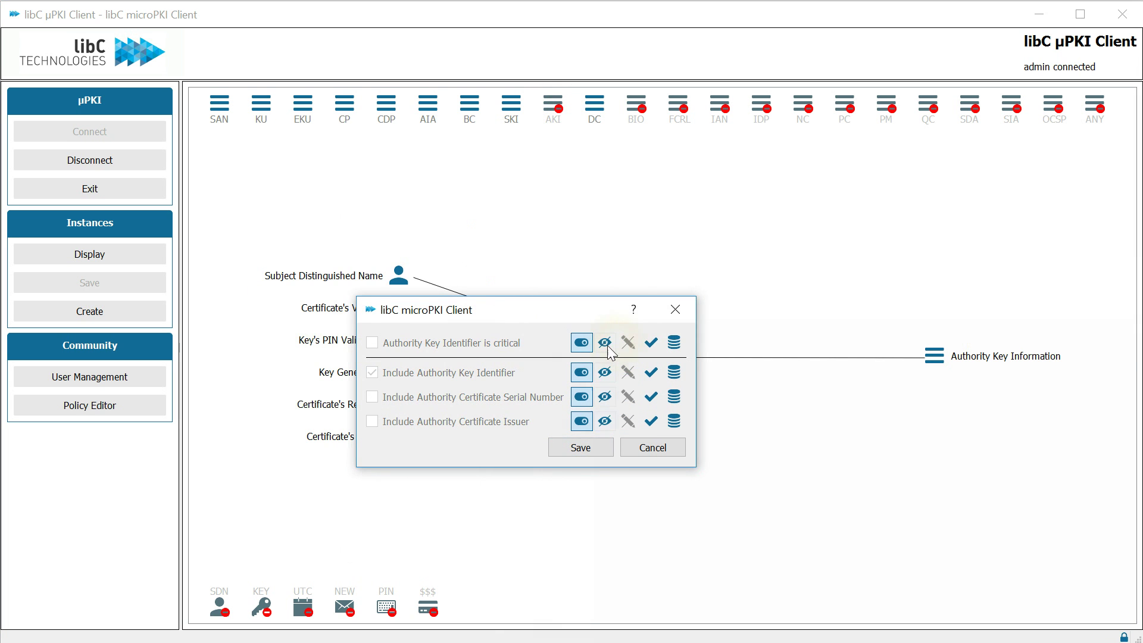
click(595, 451)
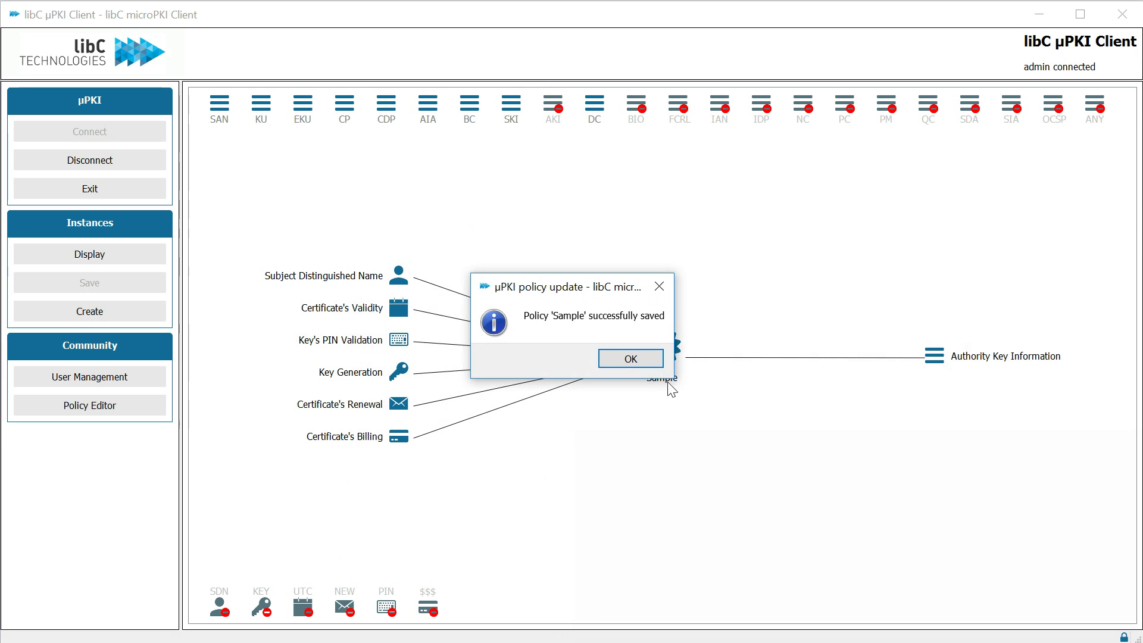
click(641, 359)
- Add the Subject Key Information extension to the Sample policy, hide its critical setting and save it
click(512, 107)
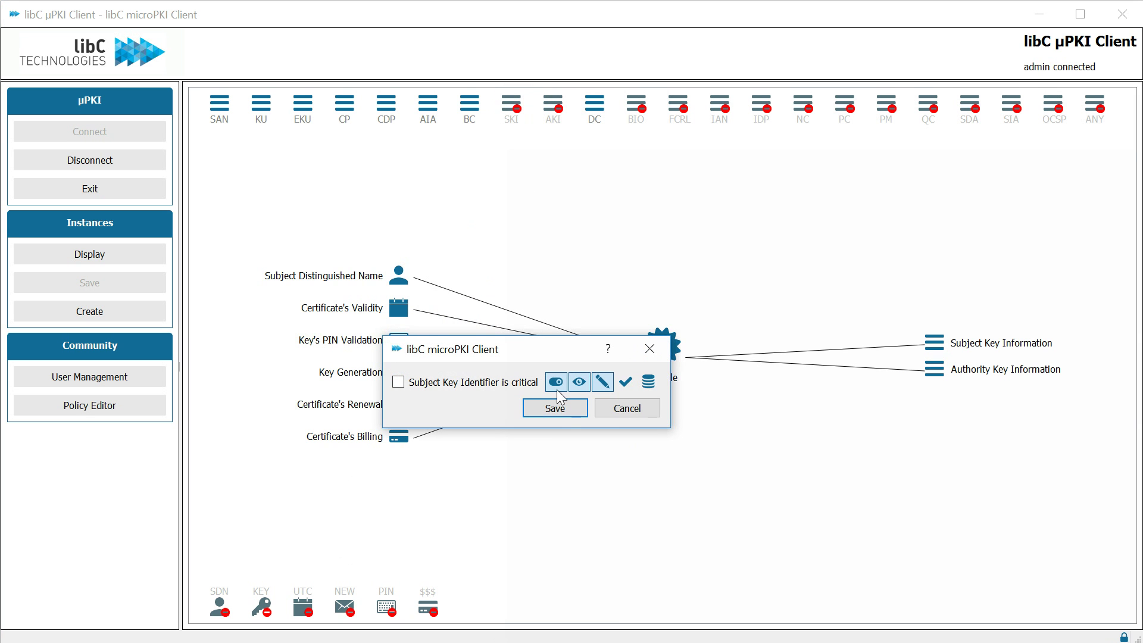
click(579, 382)
click(562, 408)
click(625, 356)
- Add the Basic Constraints extension to the Sample policy, hide its settings and save it
click(471, 106)
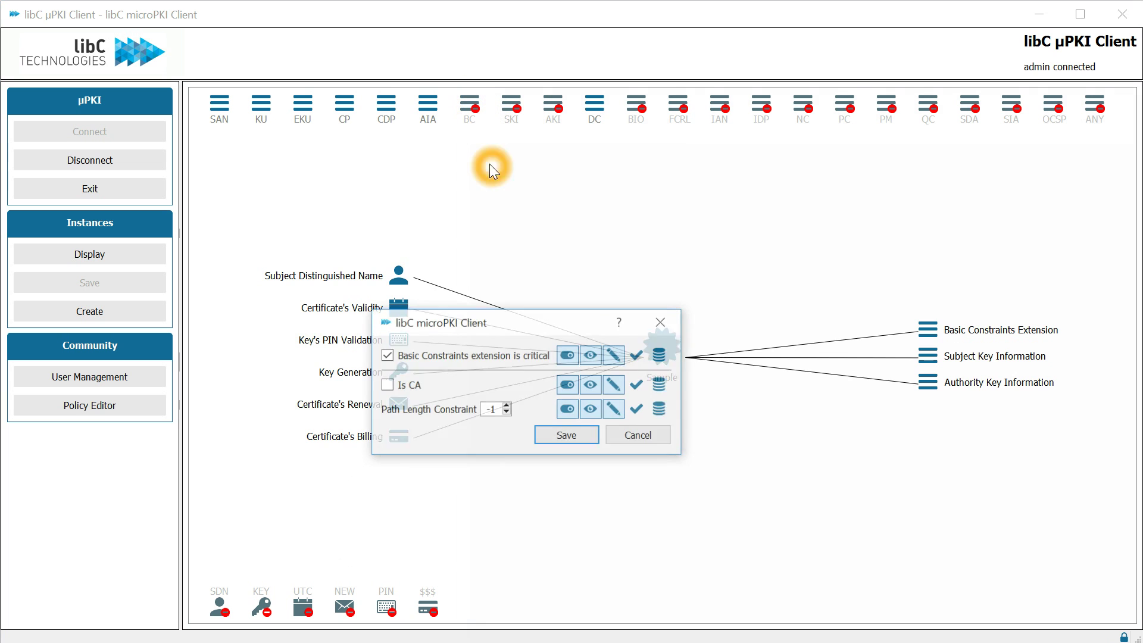
click(592, 356)
click(570, 434)
click(616, 357)
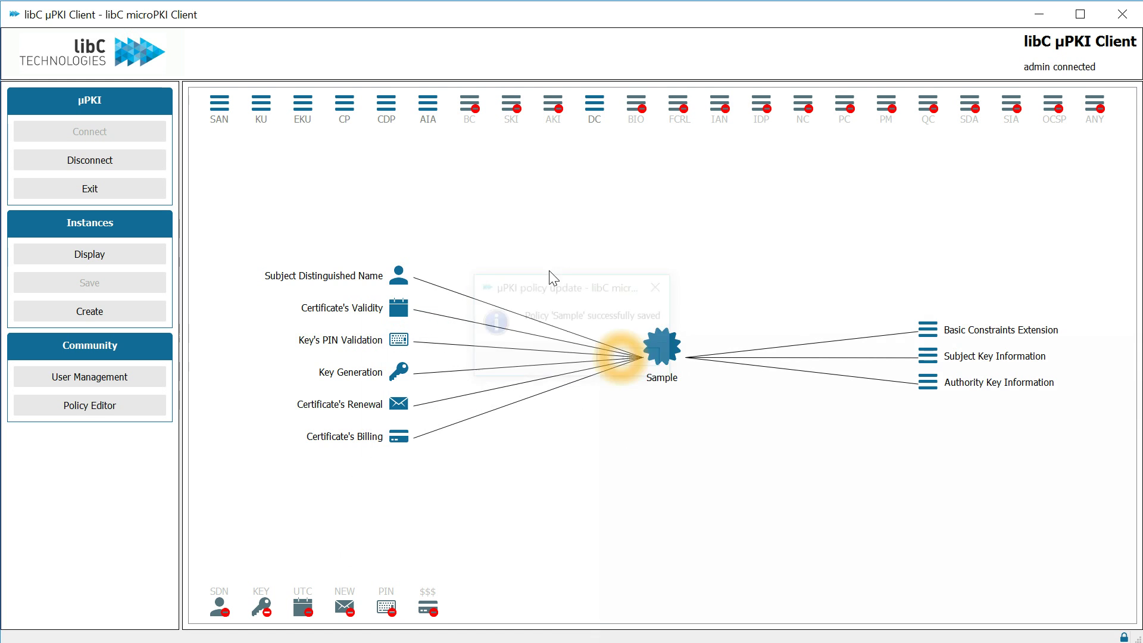
- Add the Authority Information Access extension with one ca Issuers entry and one ocsp entry
drag(427, 106, 516, 254)
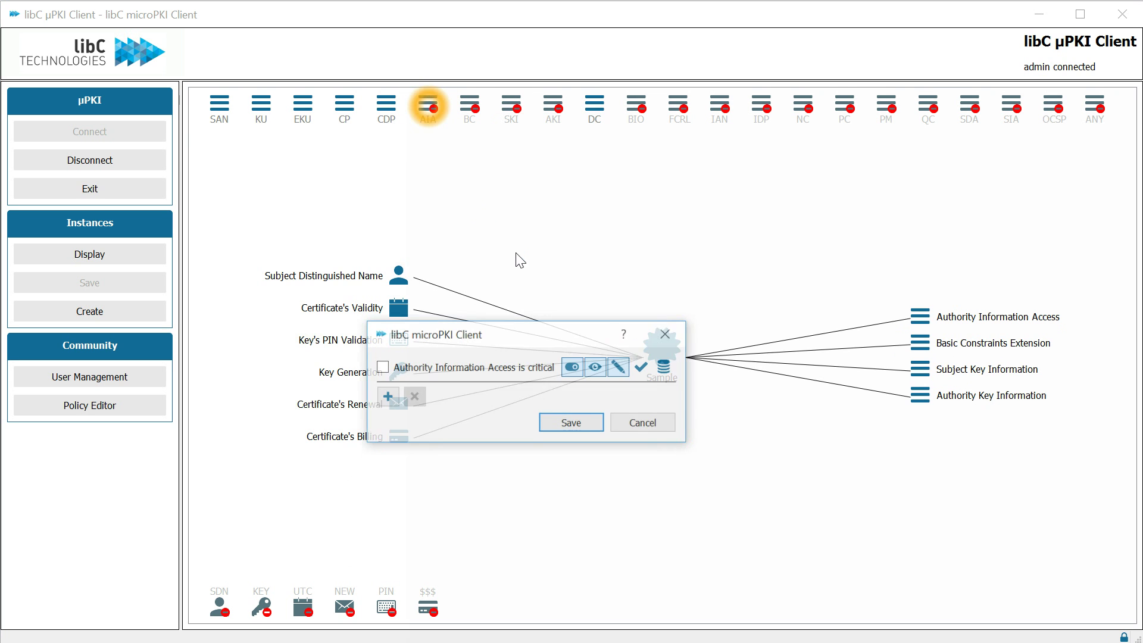
click(388, 398)
click(419, 421)
click(419, 421)
click(426, 442)
click(427, 442)
click(426, 441)
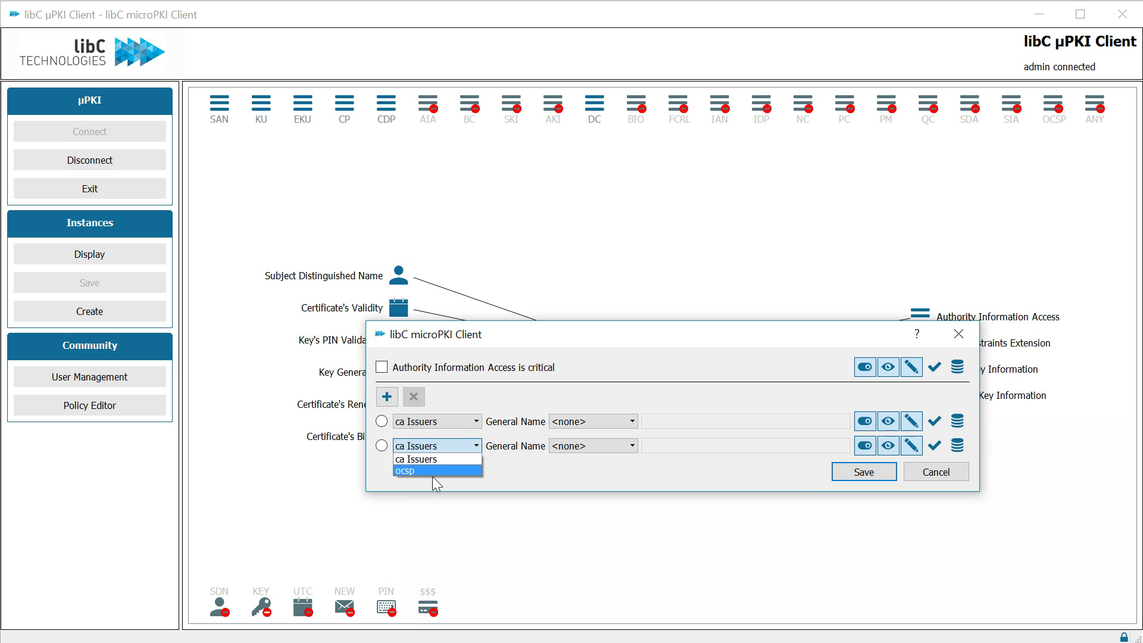
click(434, 471)
- Add two extra ca Issuers entries to the Authority Information Access extension and remove both again
click(387, 396)
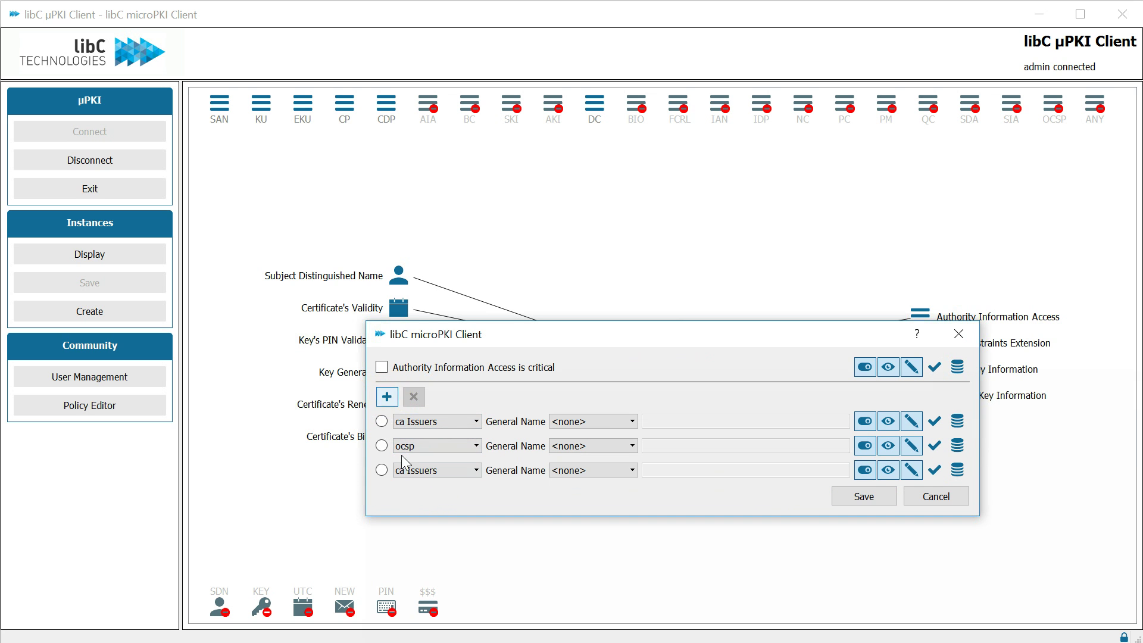
click(381, 470)
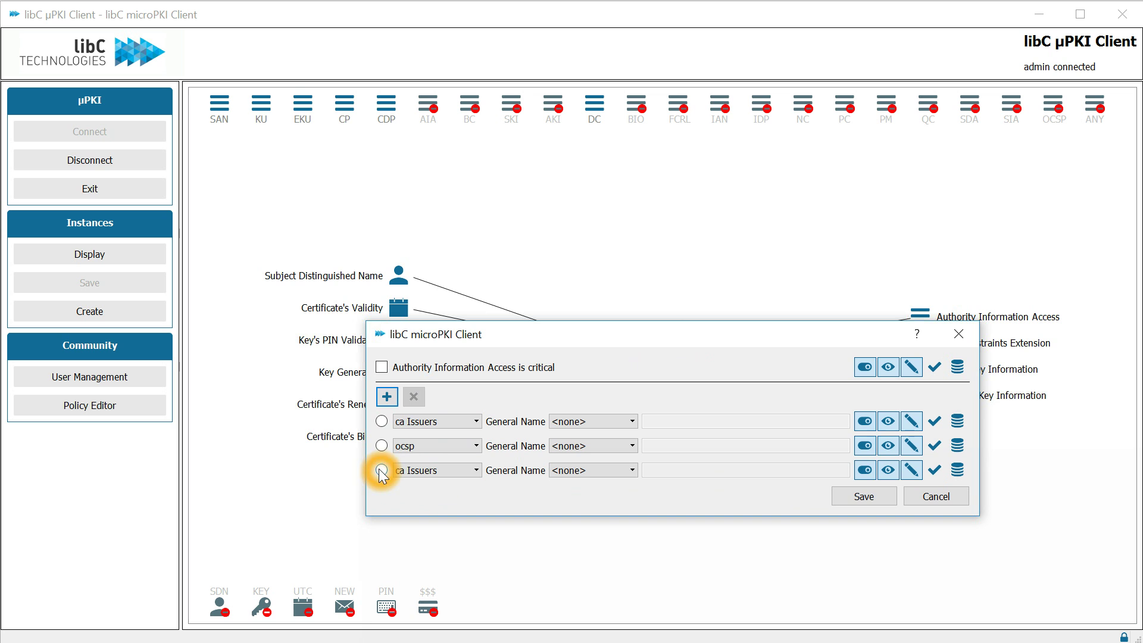
click(383, 402)
click(413, 396)
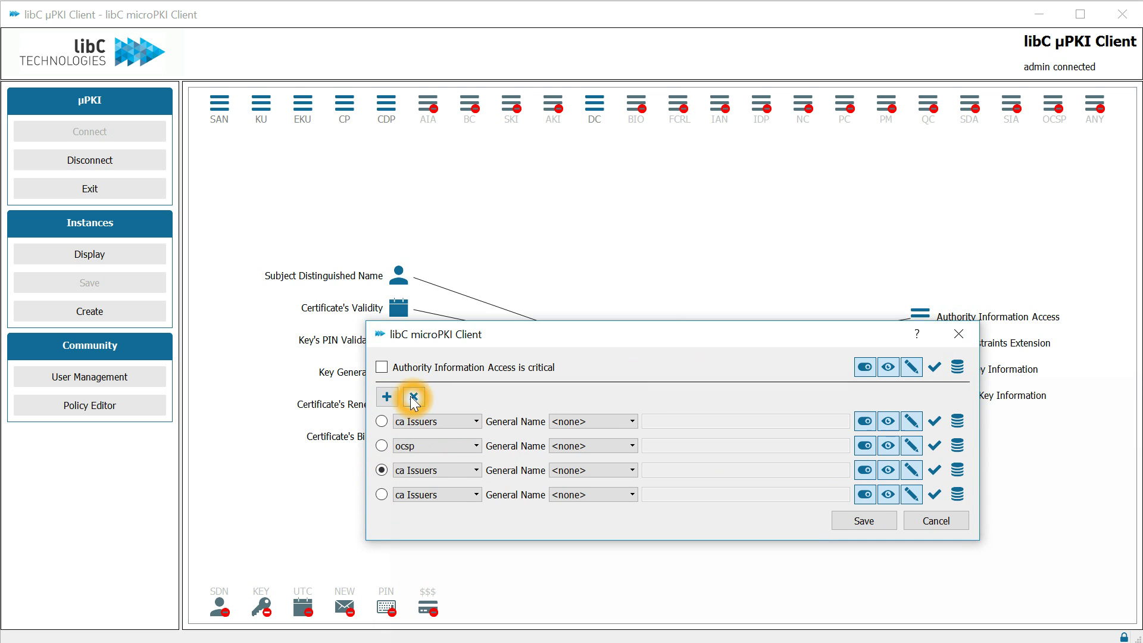
click(381, 490)
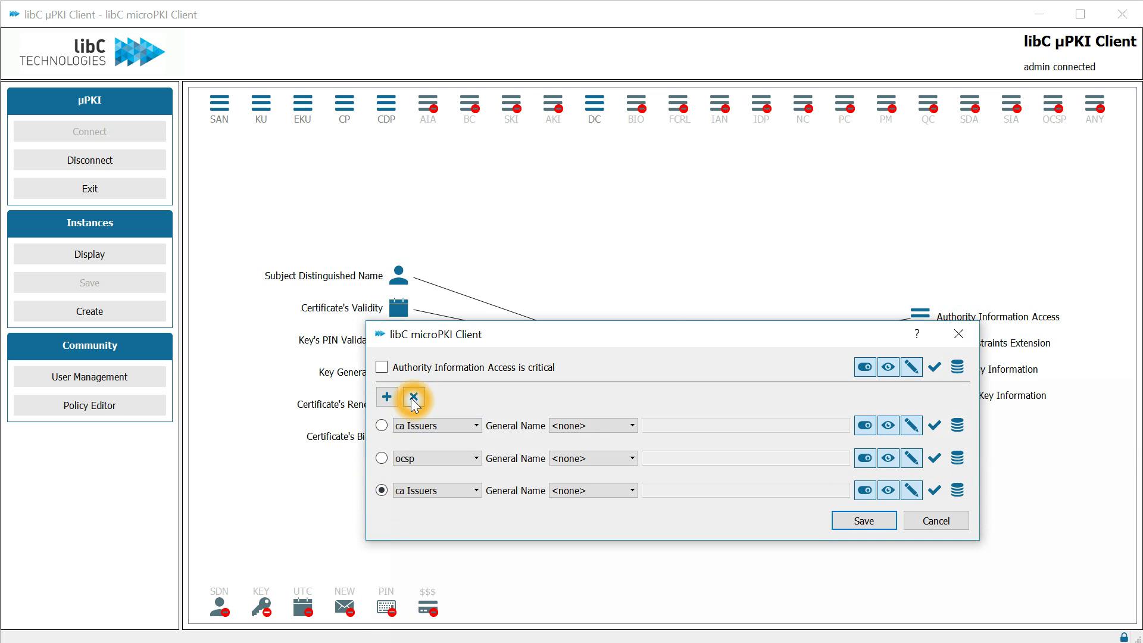
click(413, 398)
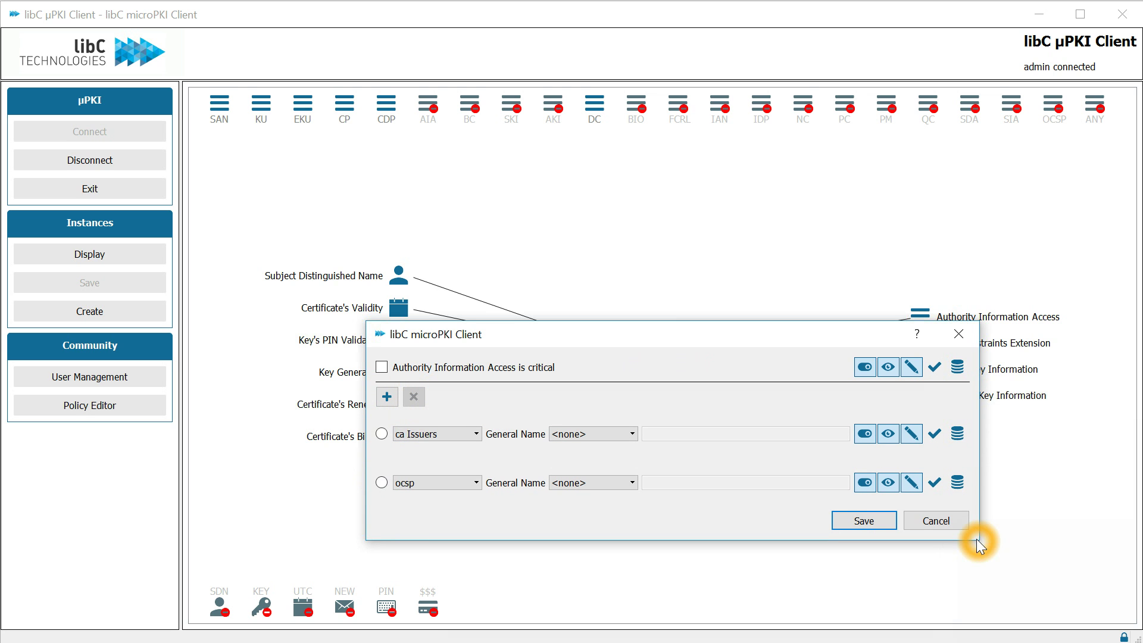
drag(977, 541, 900, 393)
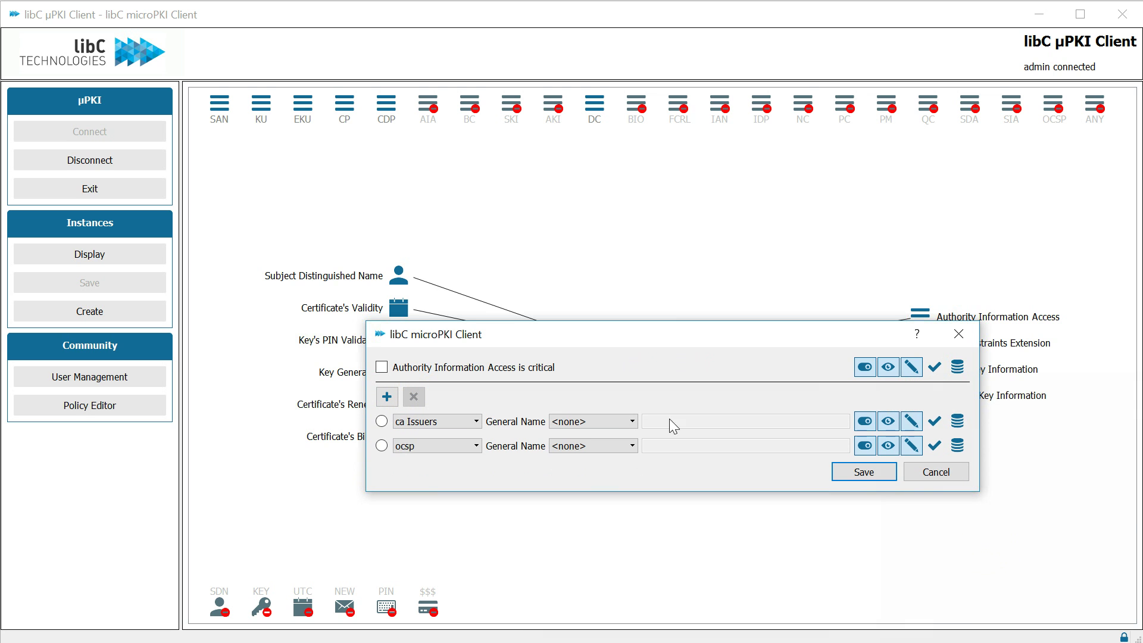
click(606, 420)
click(604, 480)
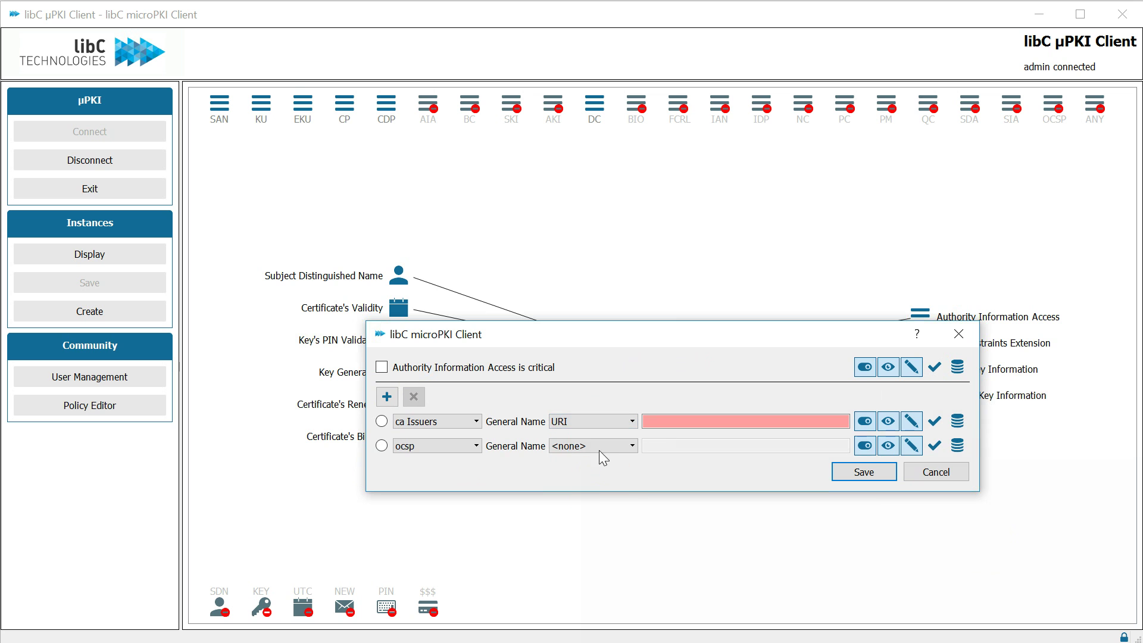
click(599, 450)
click(594, 502)
click(678, 422)
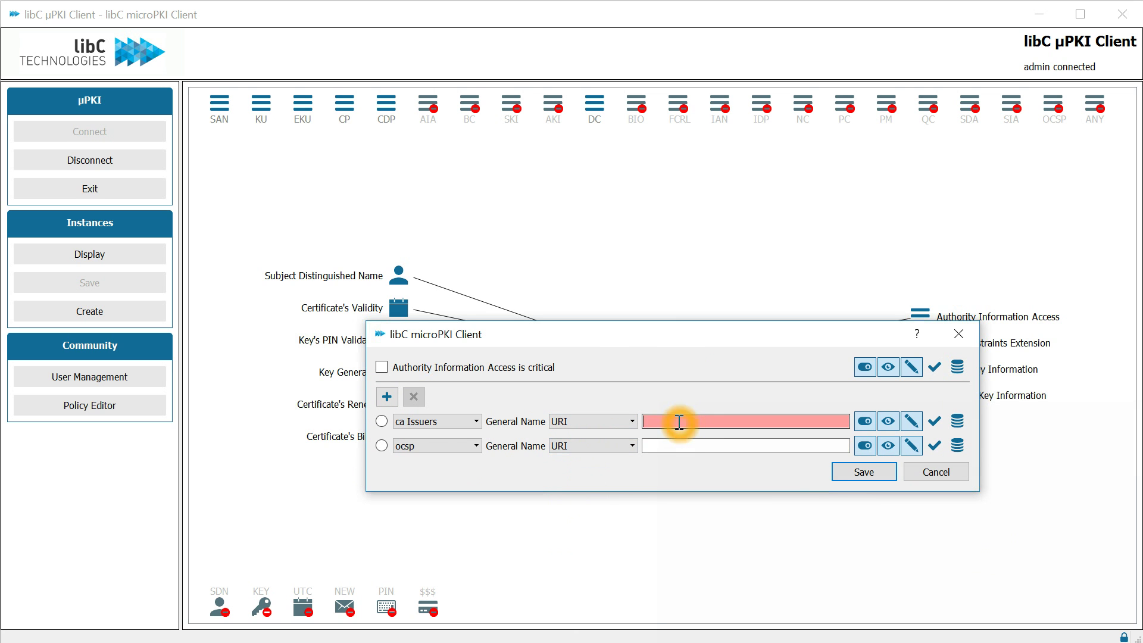
text(http://www.server.org/)
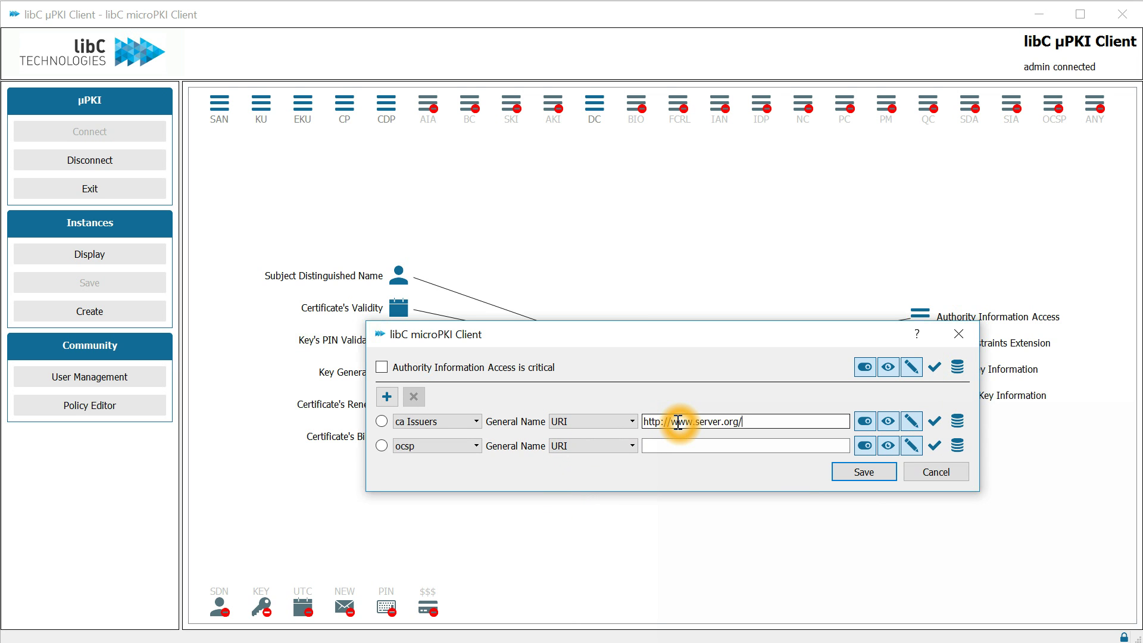
click(678, 423)
click(685, 445)
text(http://www.server.org/aia/)
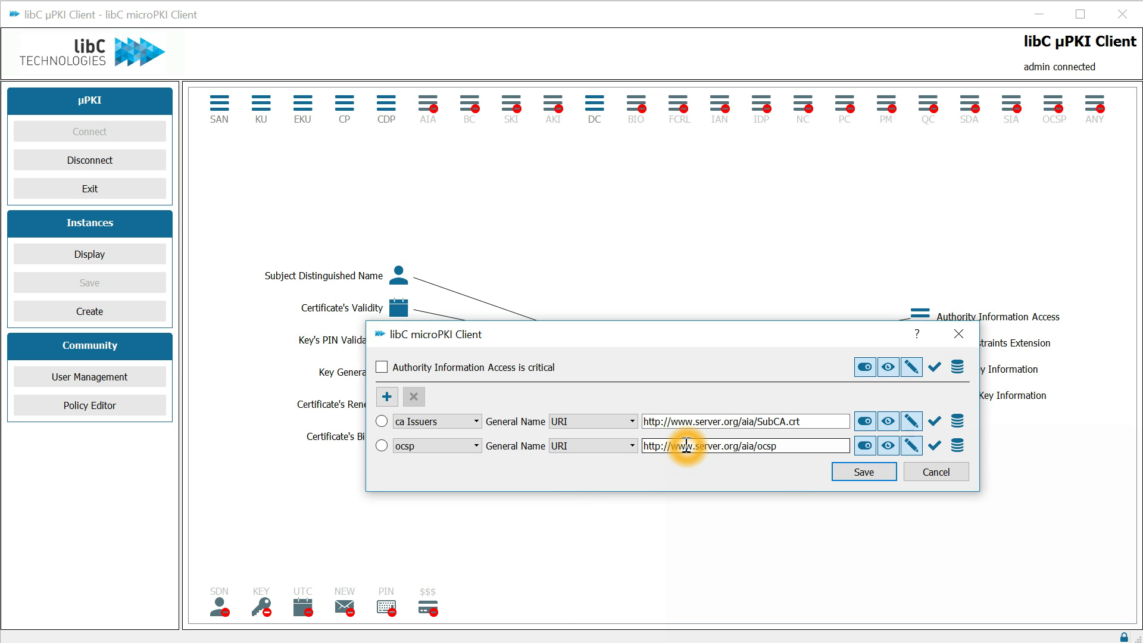
- Hide the Authority Information Access settings and save the extension
click(896, 366)
click(877, 470)
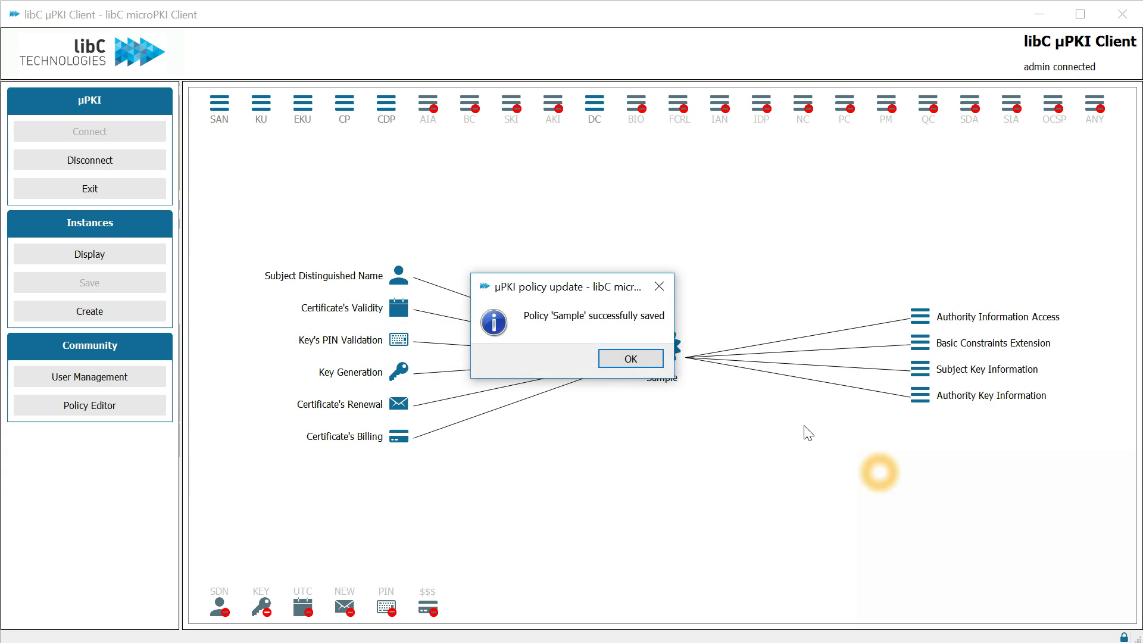
click(630, 357)
- Add the Certificate Distribution Points extension to the Sample policy, hide its critical setting and save it
drag(393, 110, 426, 155)
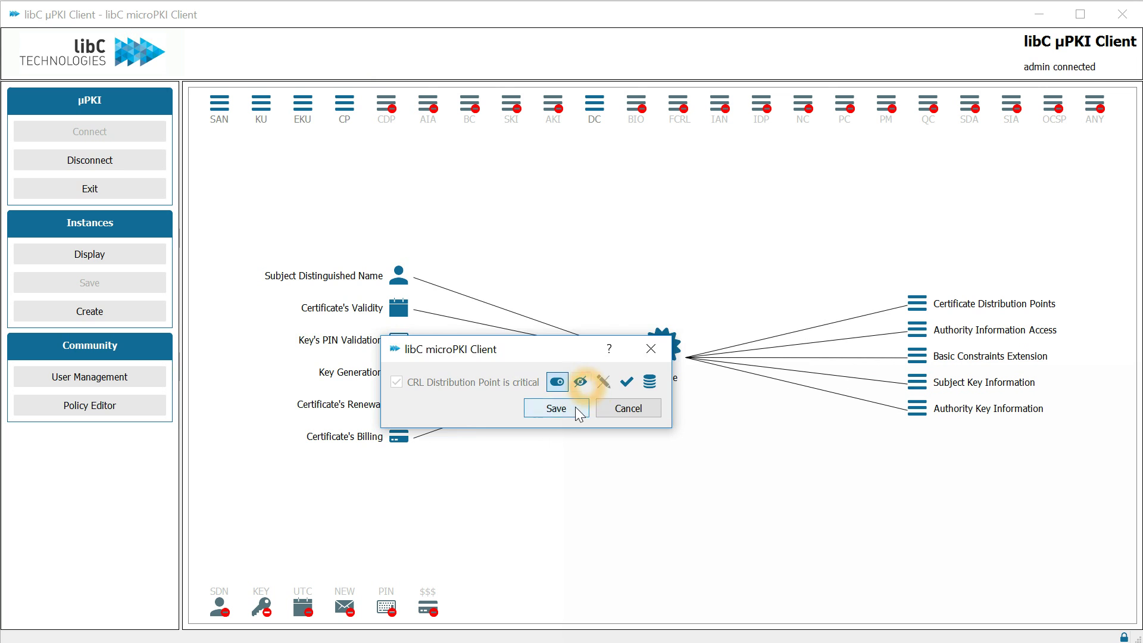
click(576, 407)
click(622, 357)
drag(342, 117, 406, 201)
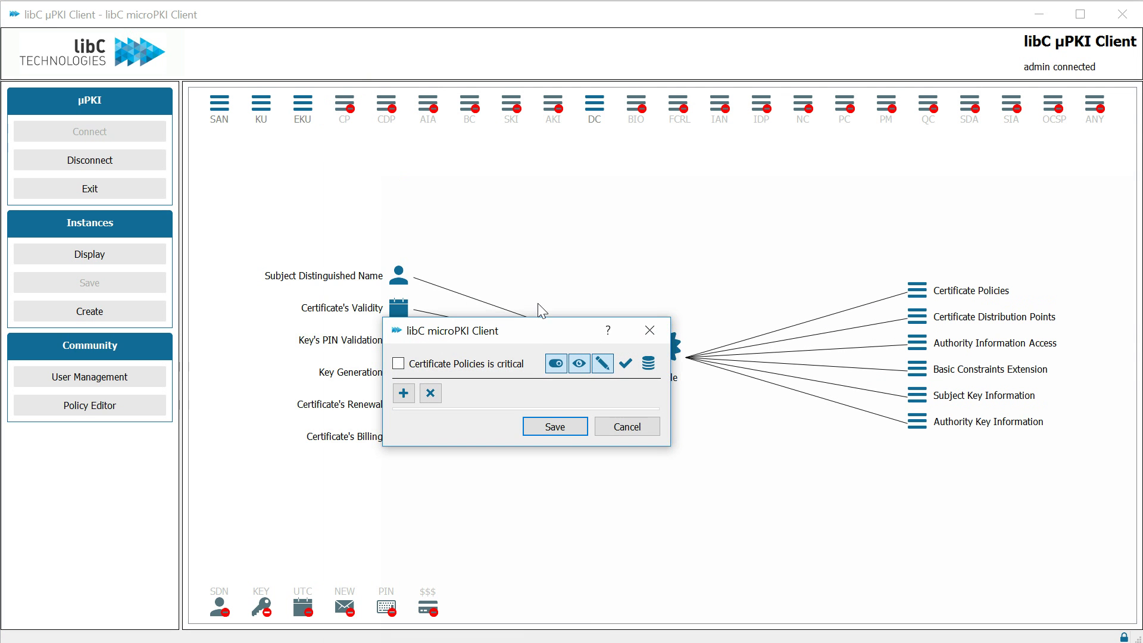
click(403, 394)
click(521, 429)
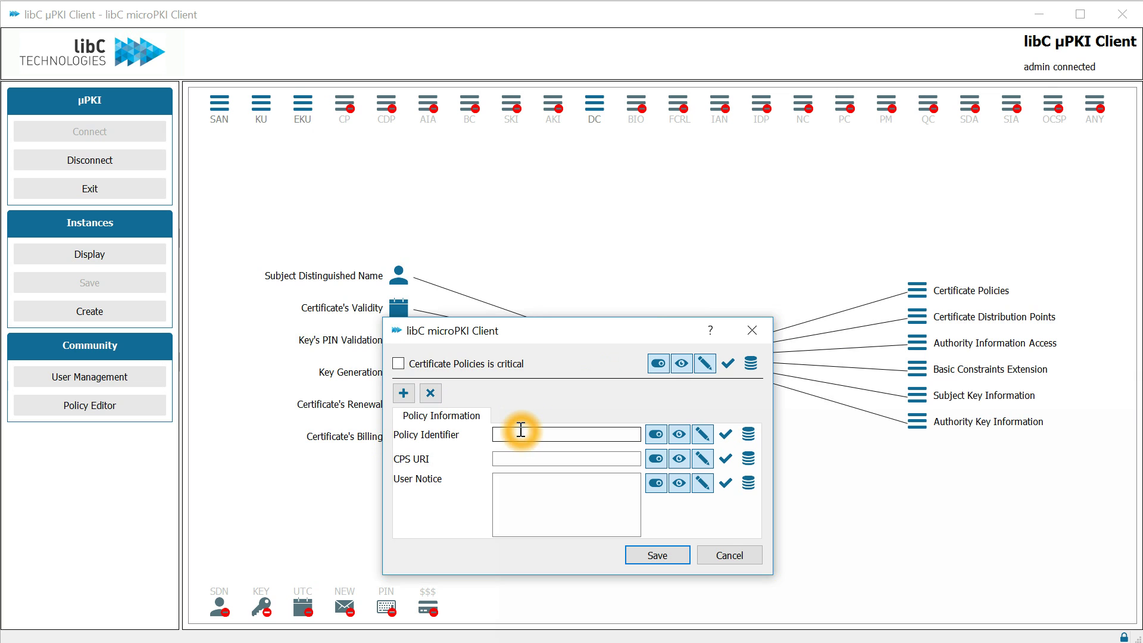
text(2.16.756.3.2.3.3.5)
click(566, 457)
text(http://www.server.org/aia/)
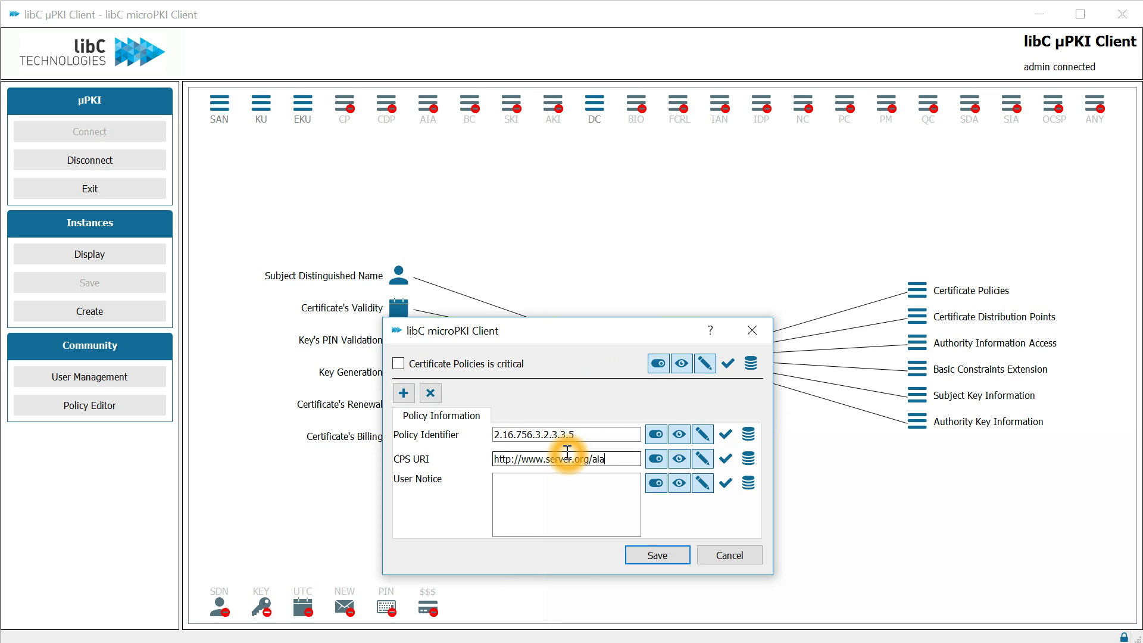
text(.pdf)
- Enter the user notice "This certificate is issued according to the CP section 3.2.1", hide the Certificate Policies settings and save the extension
click(558, 499)
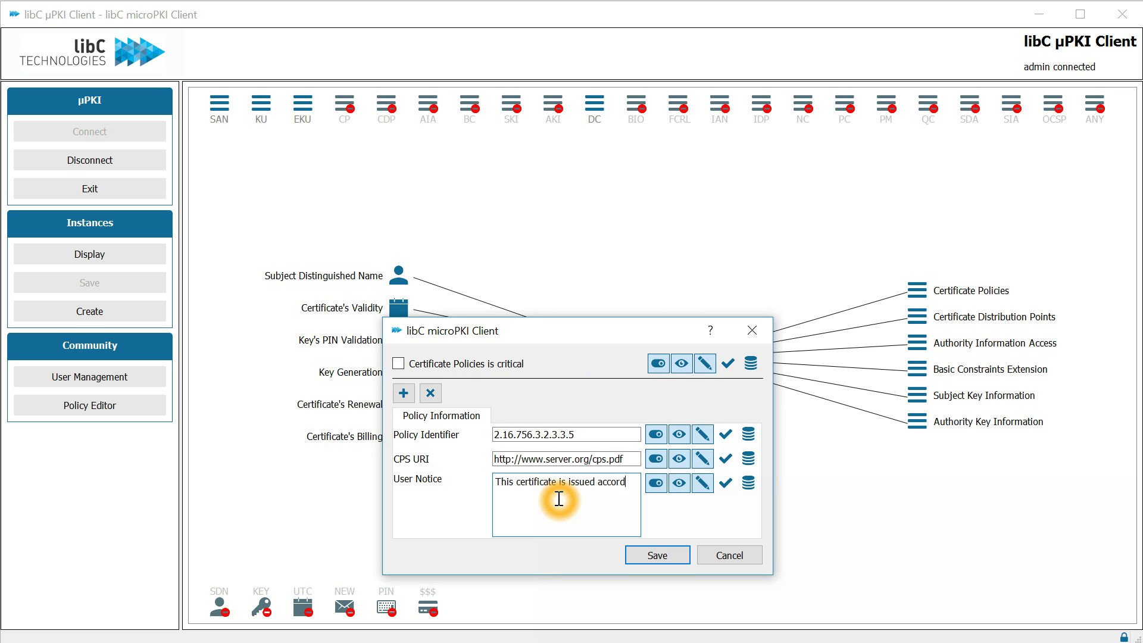
text(section 3.2.1)
click(681, 363)
click(668, 550)
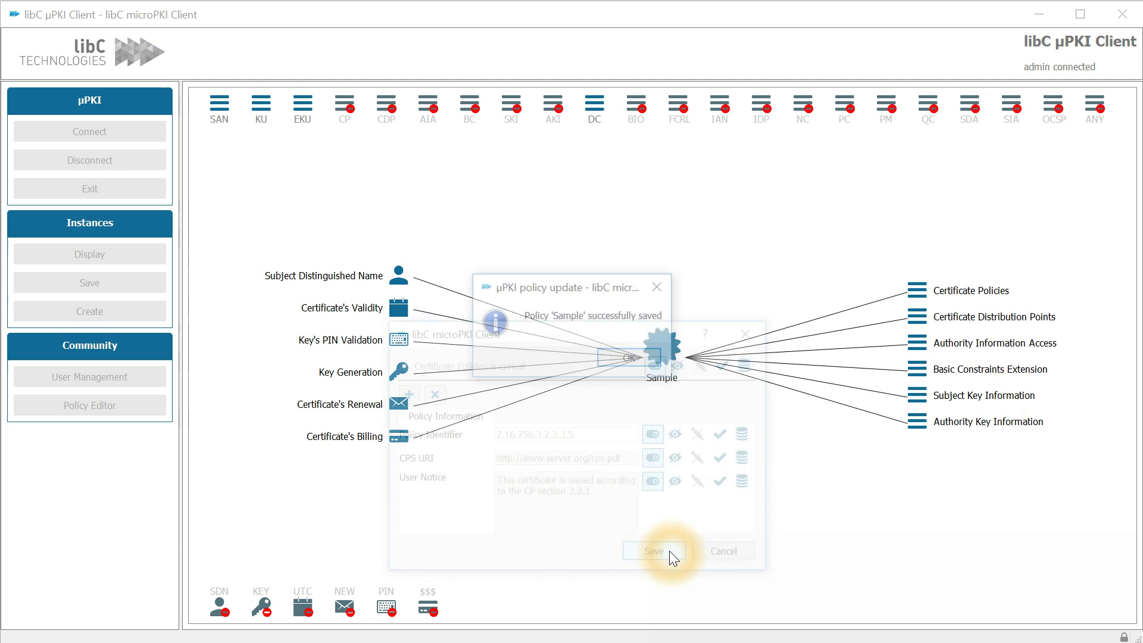
- Add the Extended Key Usage extension to the Sample policy and include Client Authentication in its usages
click(636, 355)
drag(303, 117, 342, 194)
click(425, 360)
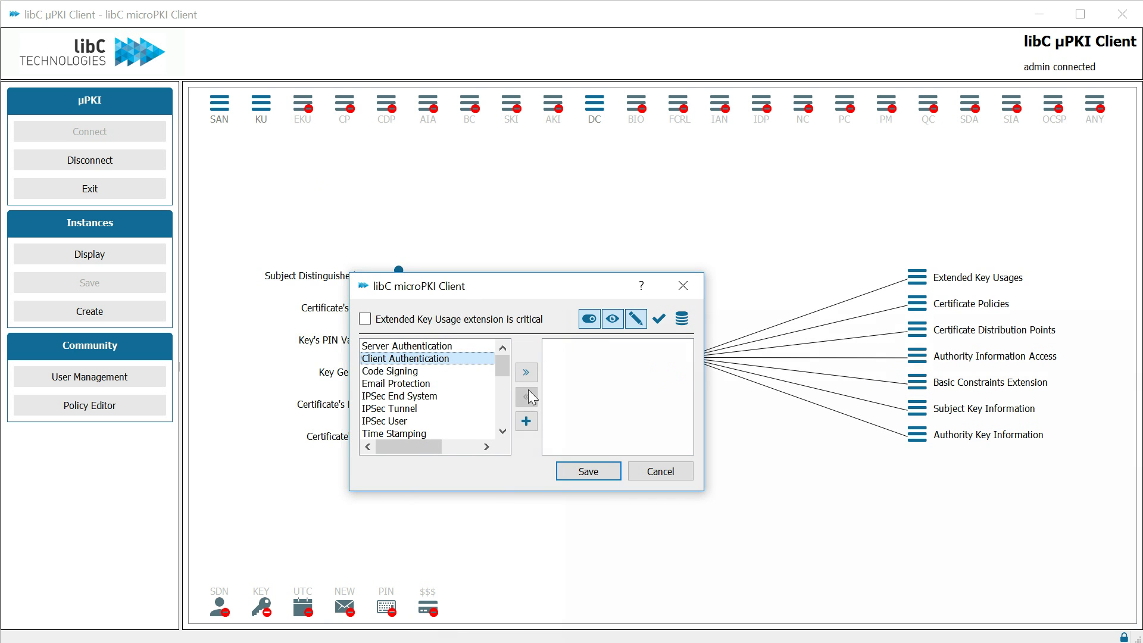
click(526, 372)
drag(502, 370, 509, 338)
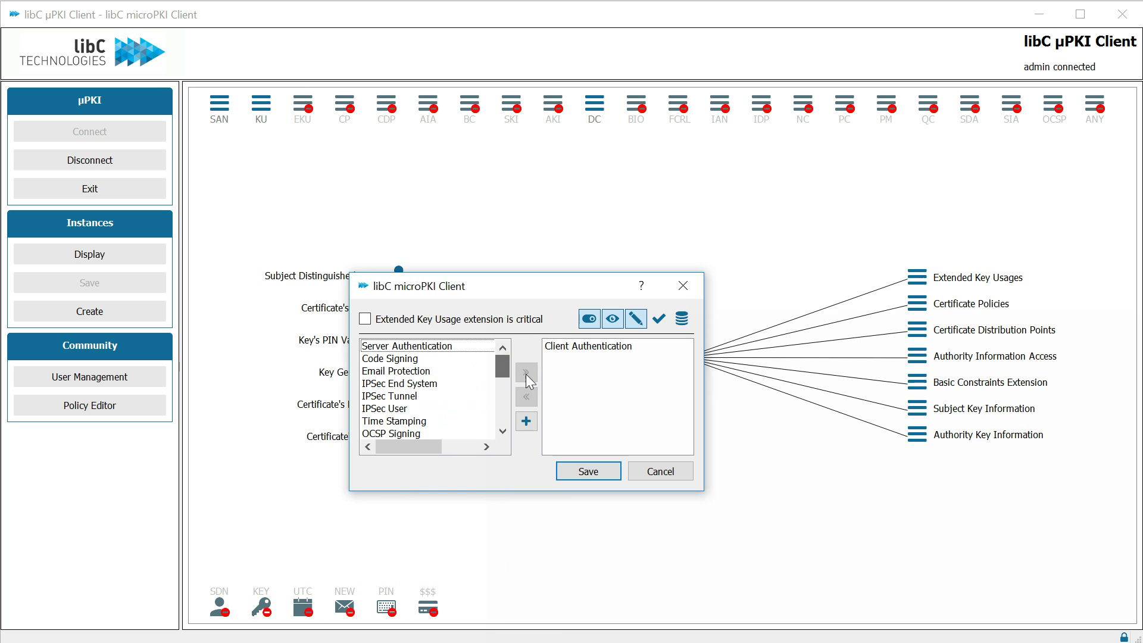
- Add a custom extended key usage with OID 1.2.3.4 and description "my extension", hide the extension's settings and save it
click(526, 422)
click(563, 373)
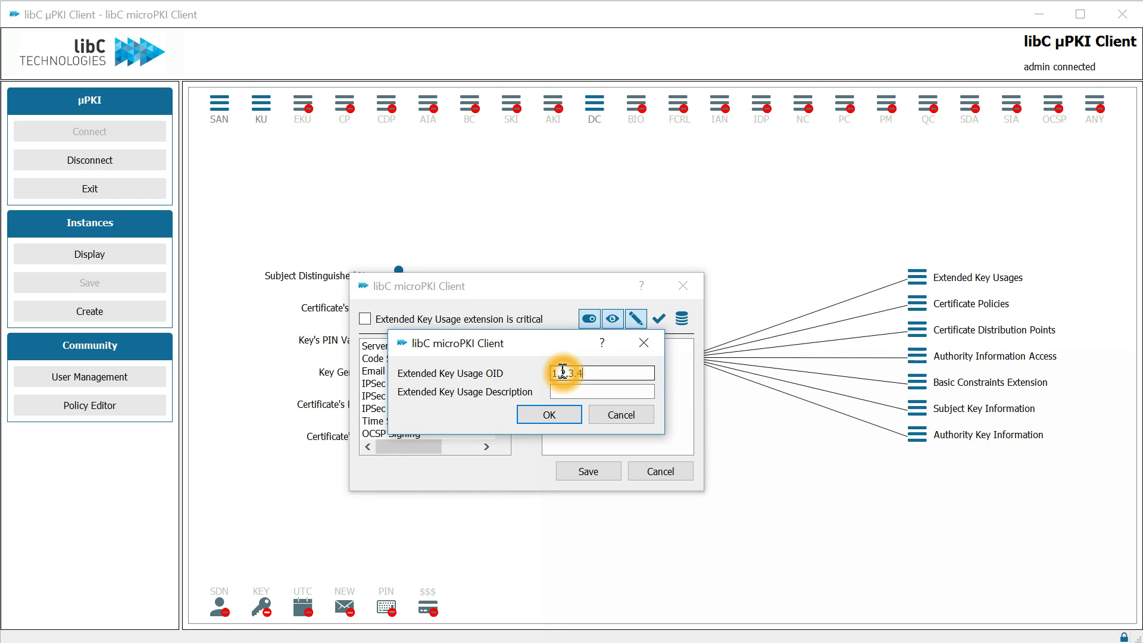
click(579, 394)
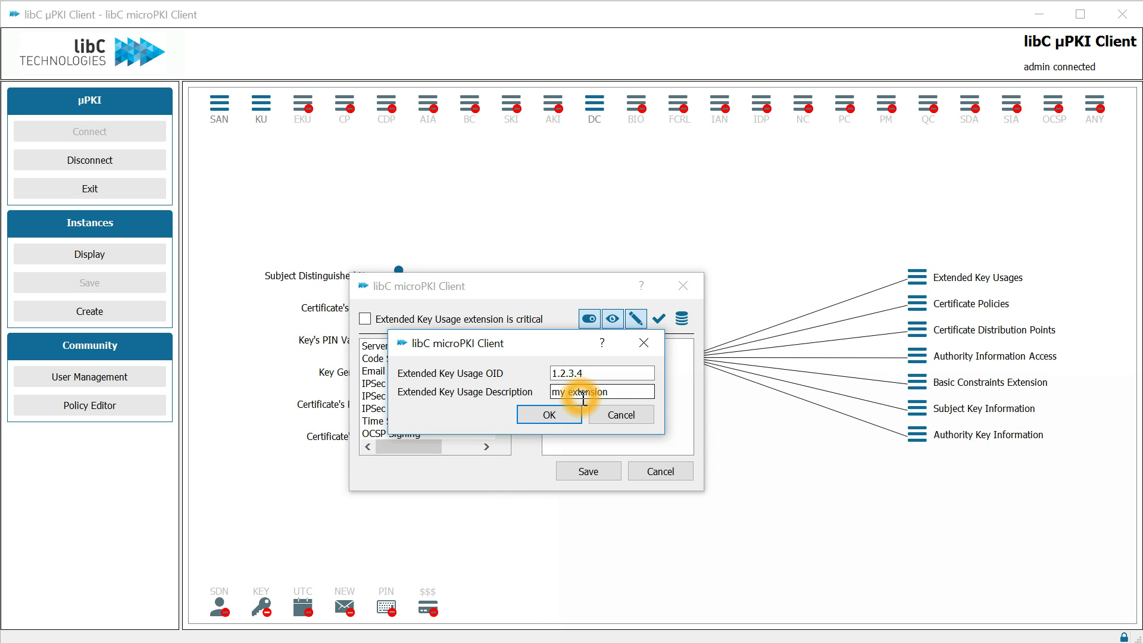
click(536, 416)
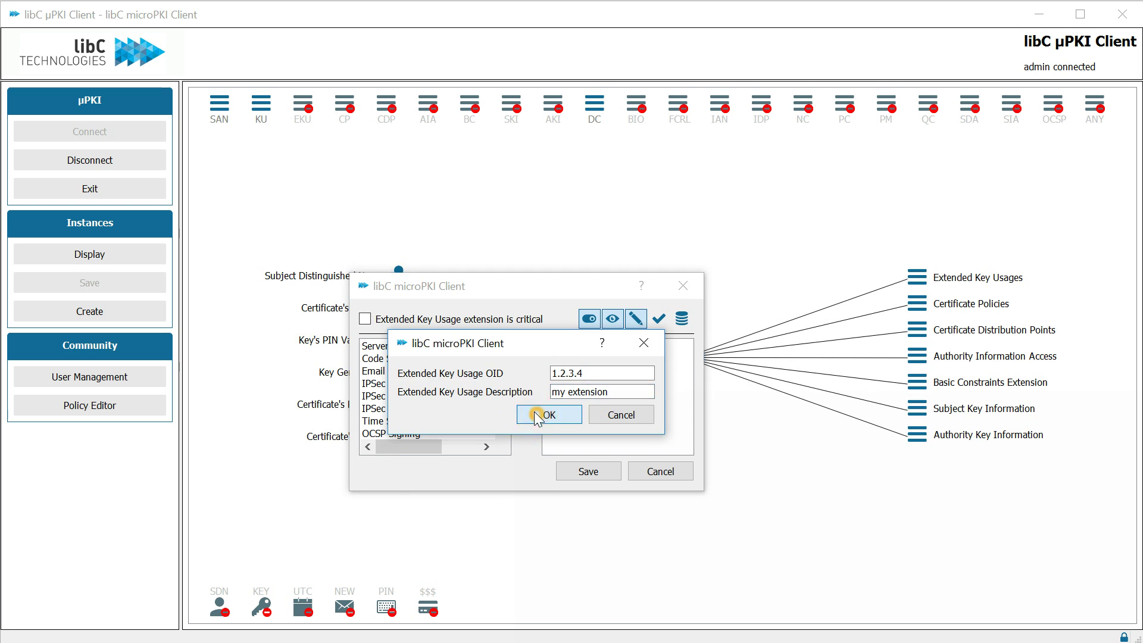
click(601, 471)
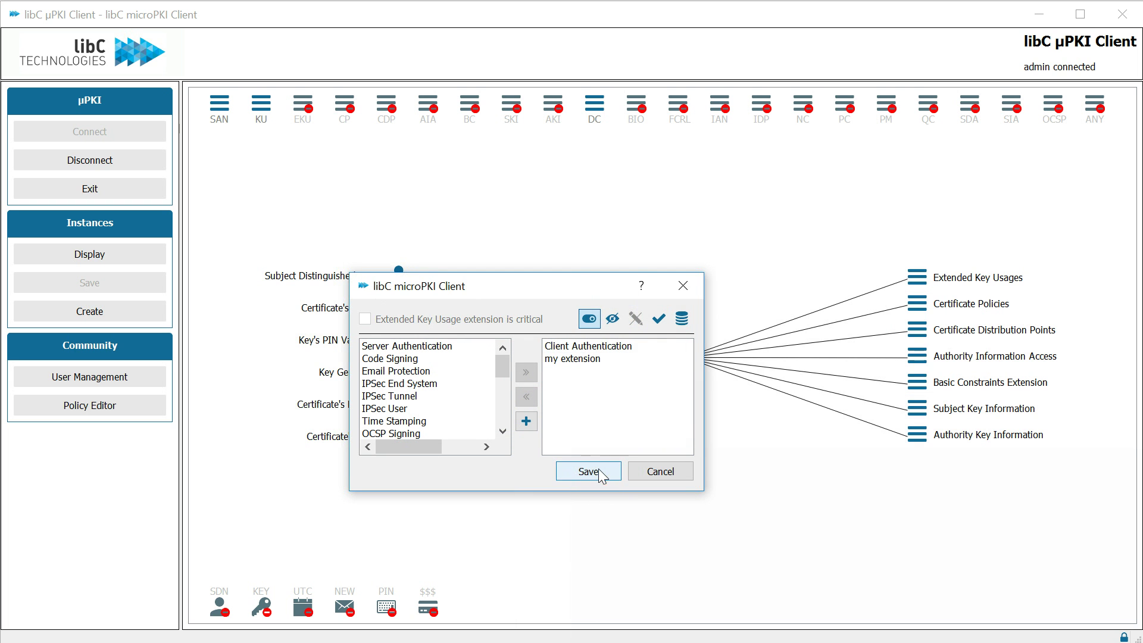
click(598, 469)
click(628, 357)
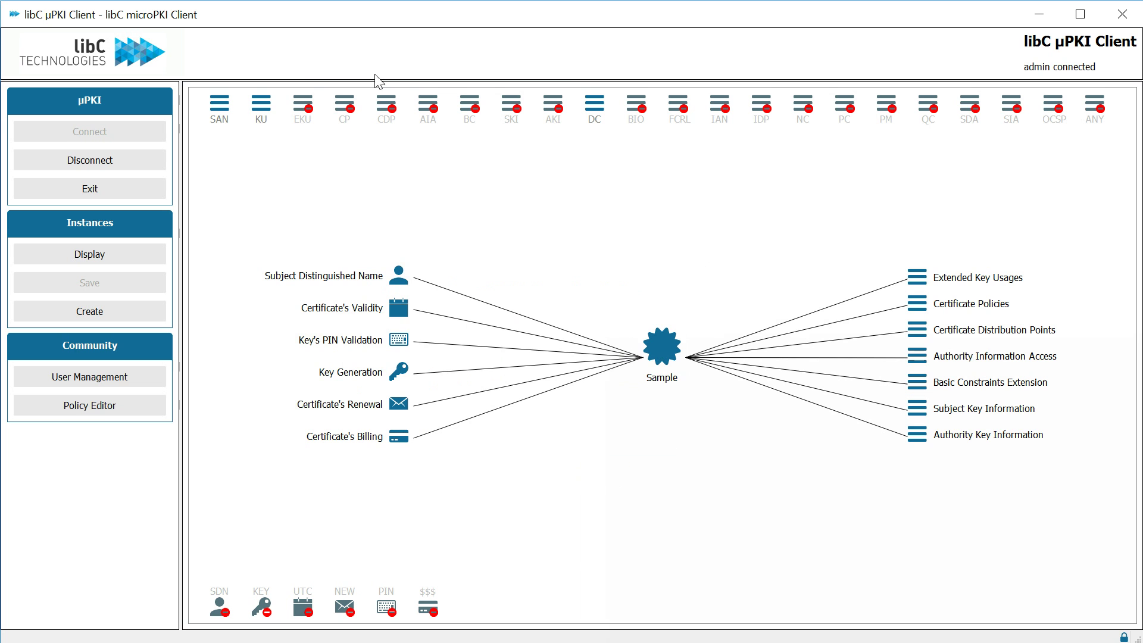
- Add the Key Usage extension with Digital Signature, hide its critical setting and save it
drag(262, 106, 298, 156)
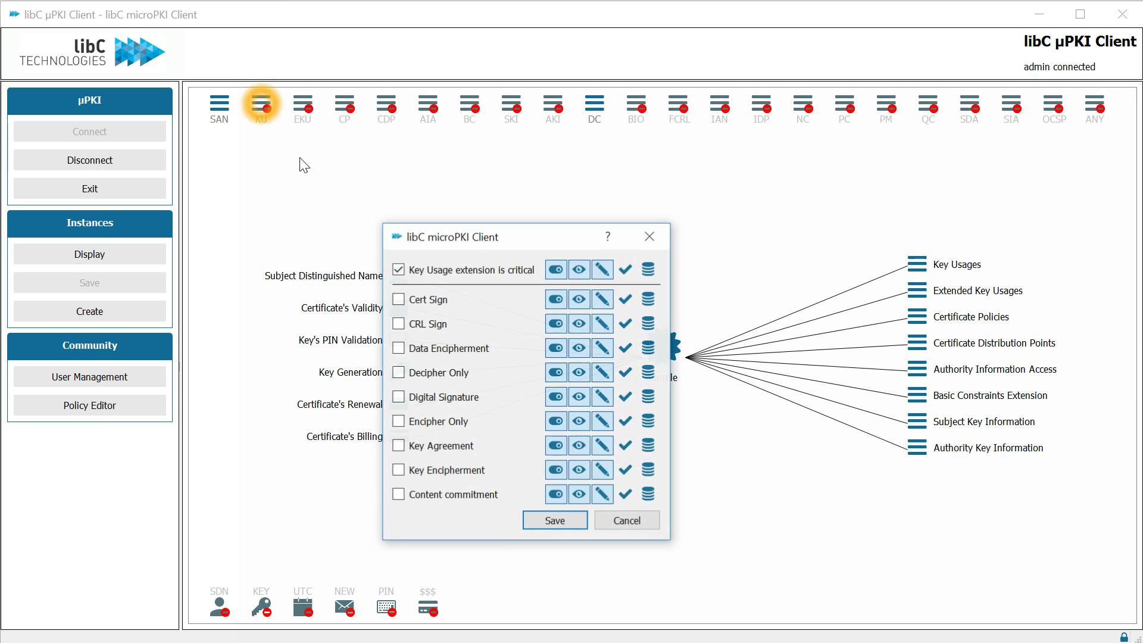
click(439, 397)
click(578, 269)
click(569, 518)
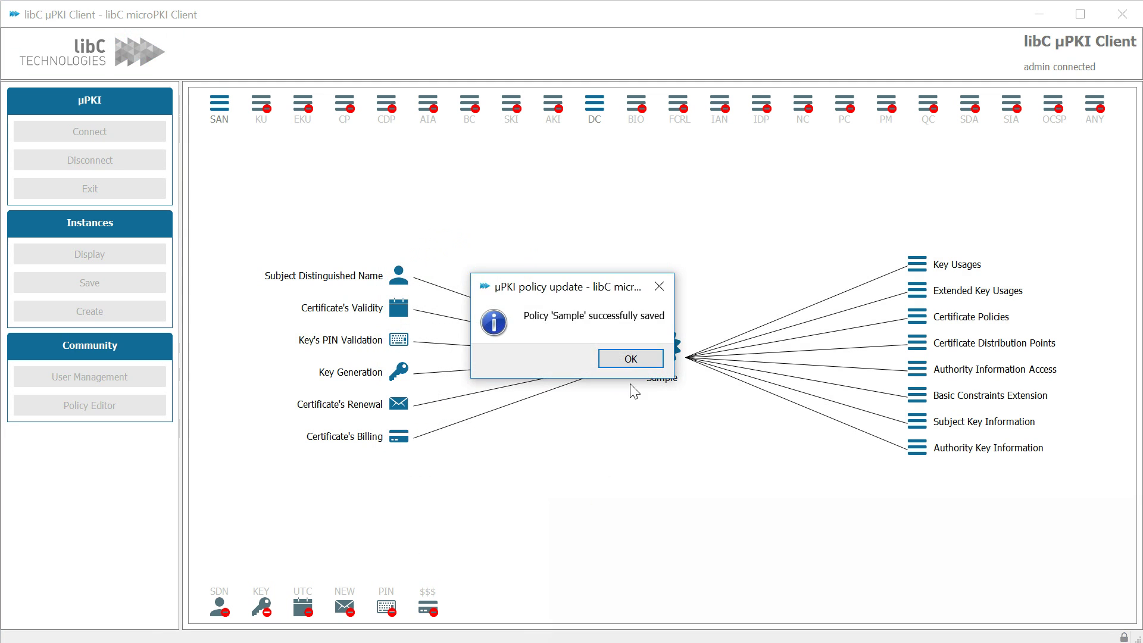
click(638, 358)
- Add the Subject Alternative Name extension with two general names of types Other Name (UPN) and RFC822
drag(230, 117, 358, 200)
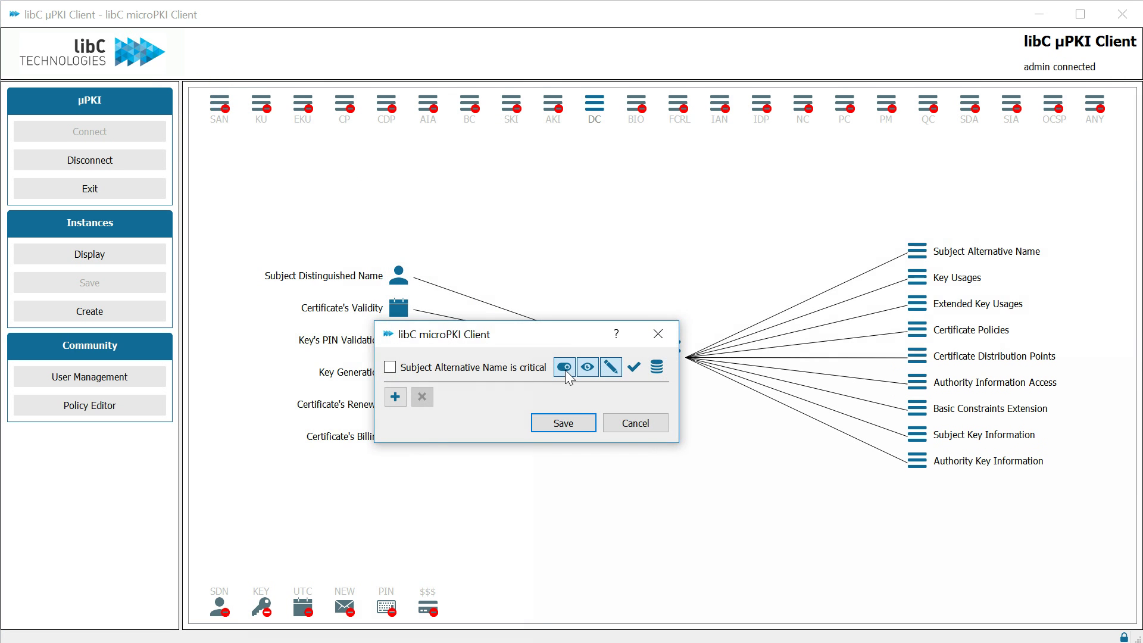
click(395, 397)
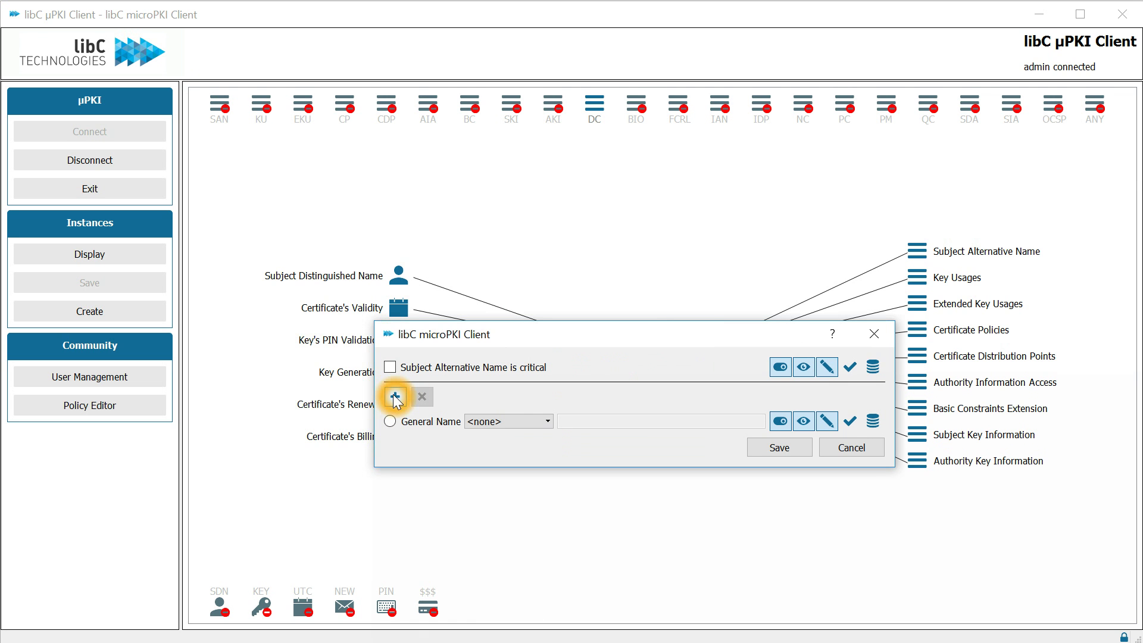
click(395, 398)
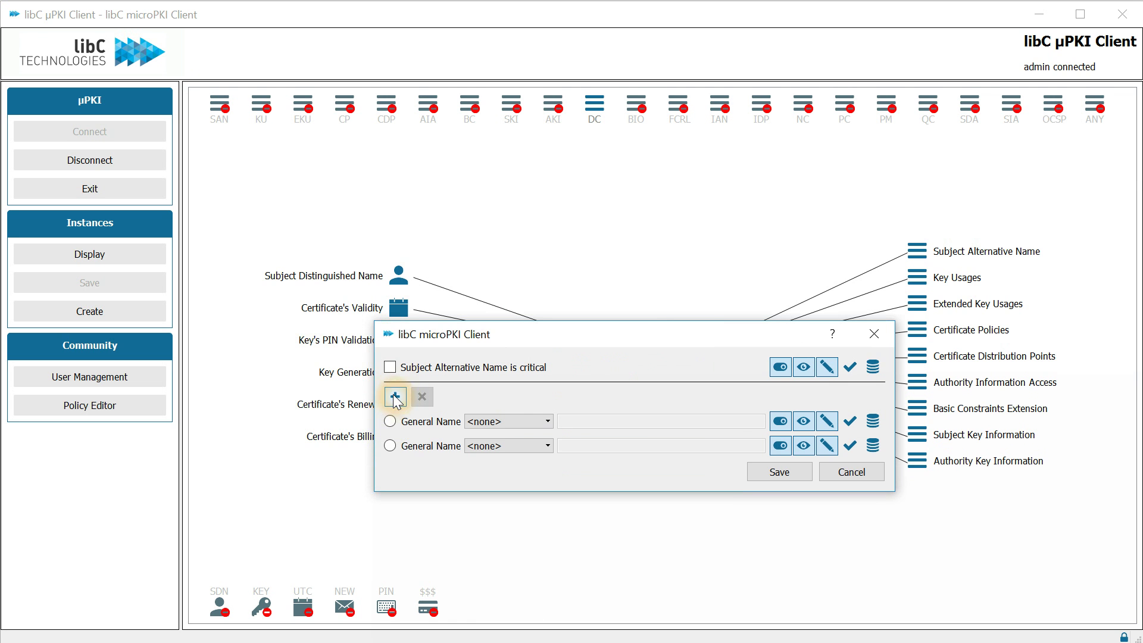
click(501, 421)
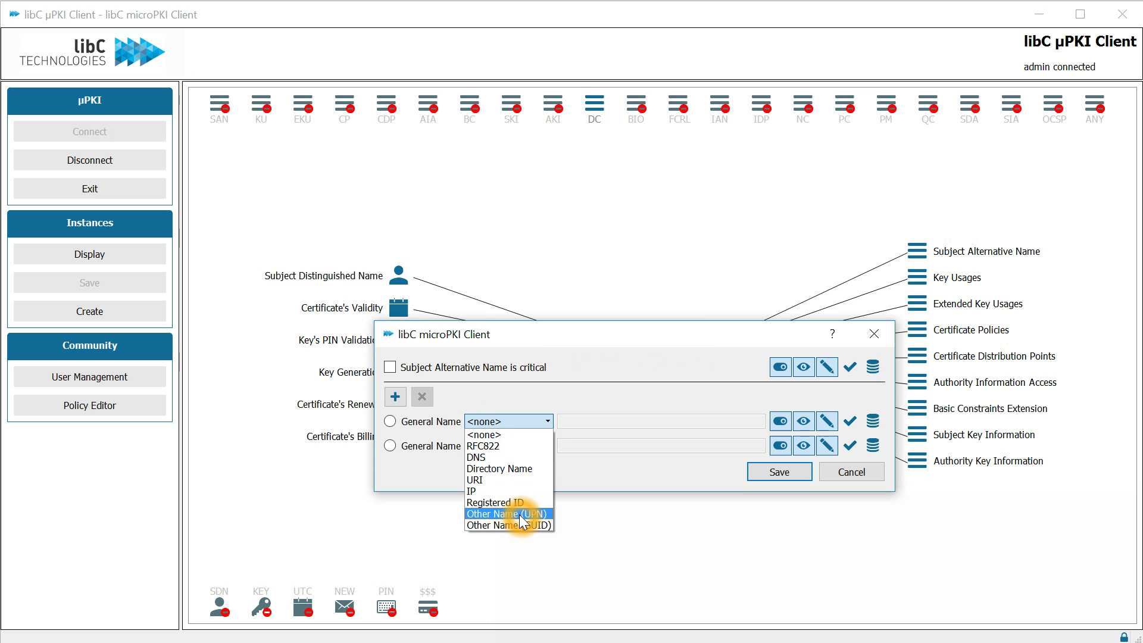
click(519, 514)
click(511, 445)
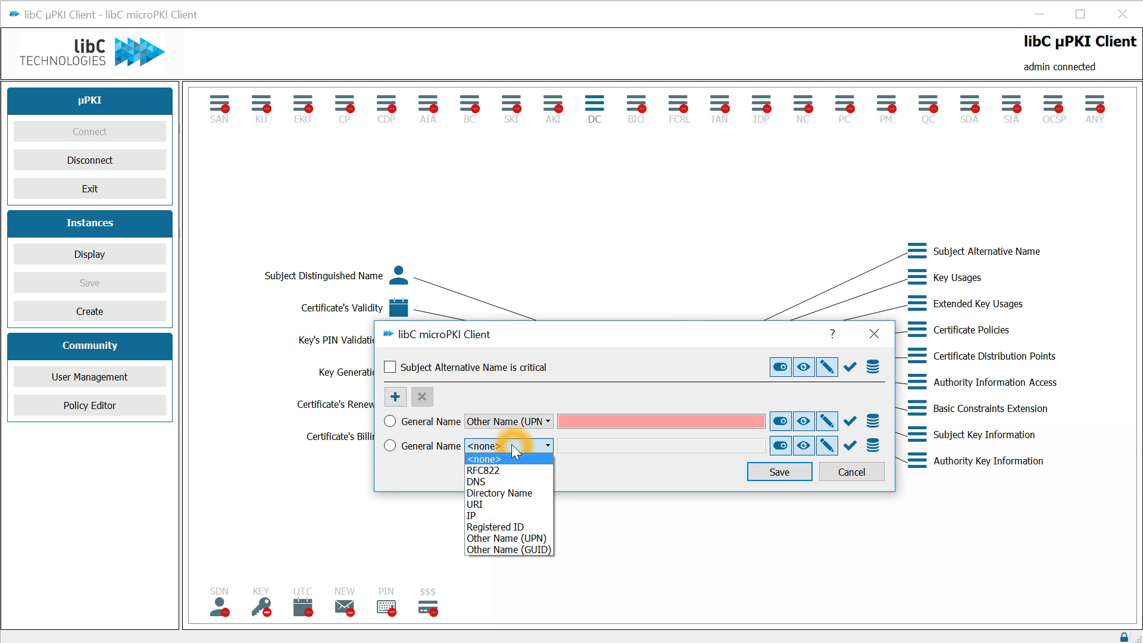
click(513, 471)
click(722, 433)
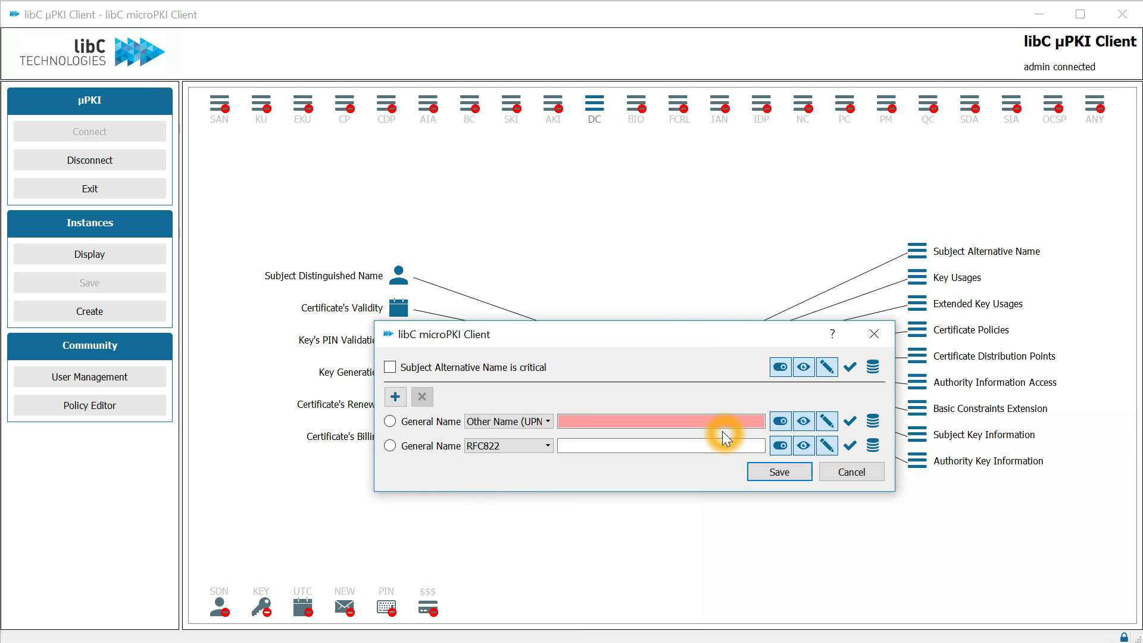
- Remove the Other Name (UPN) entry above the RFC822 general name
click(389, 421)
click(424, 397)
click(788, 431)
click(810, 431)
- Add an Other Name (UPN) general name below RFC822, make it optional and save the Subject Alternative Name extension
click(395, 398)
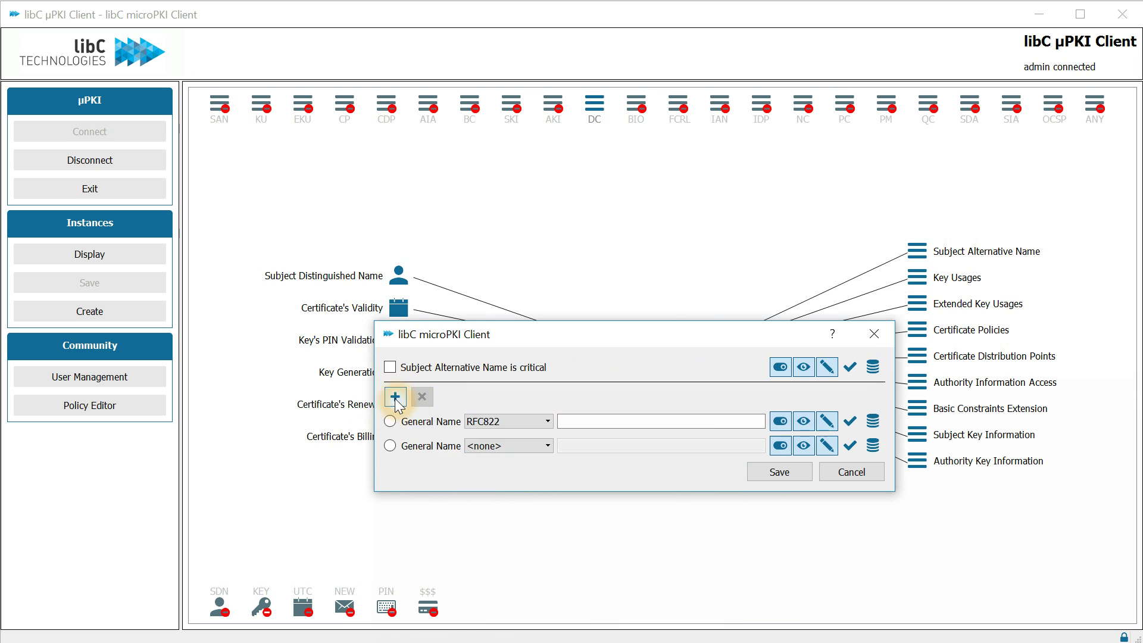
click(531, 445)
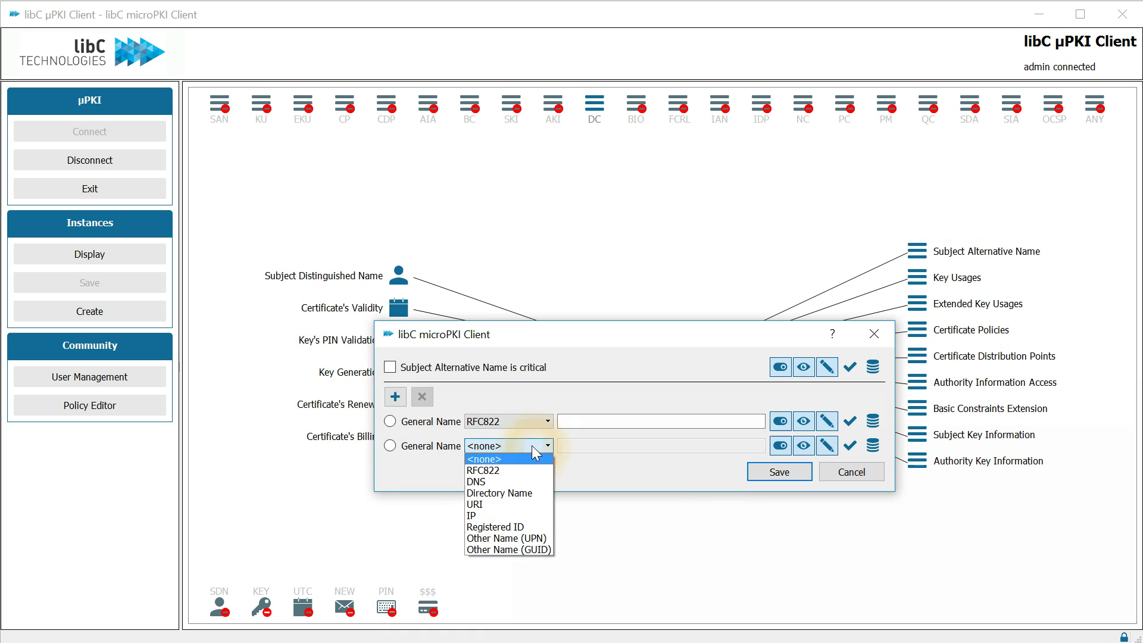
click(527, 538)
click(786, 446)
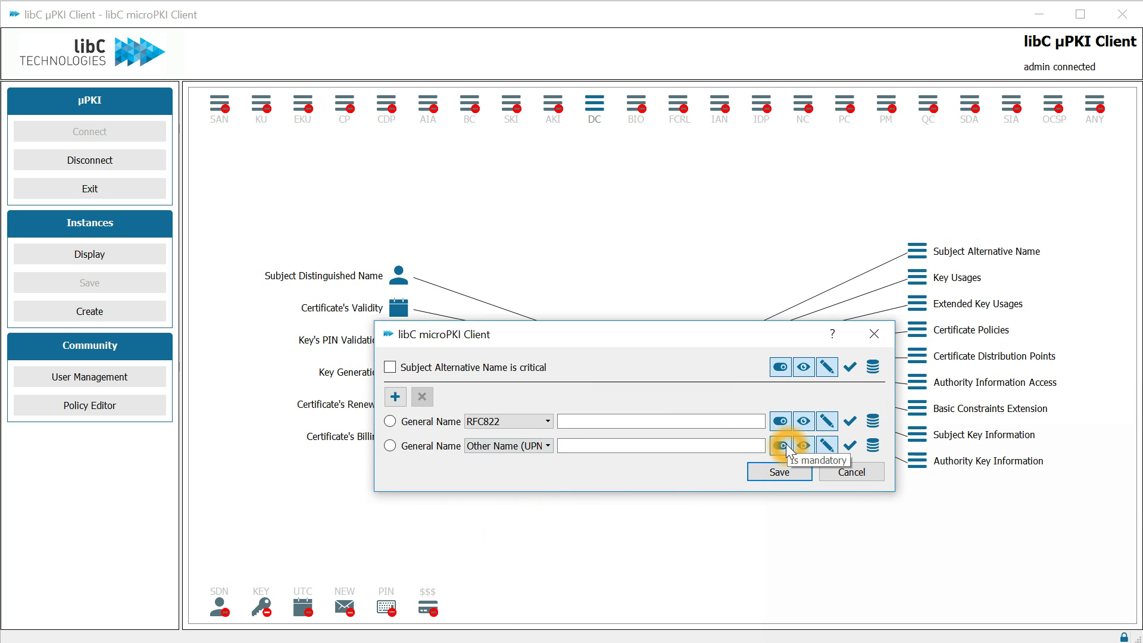
click(776, 472)
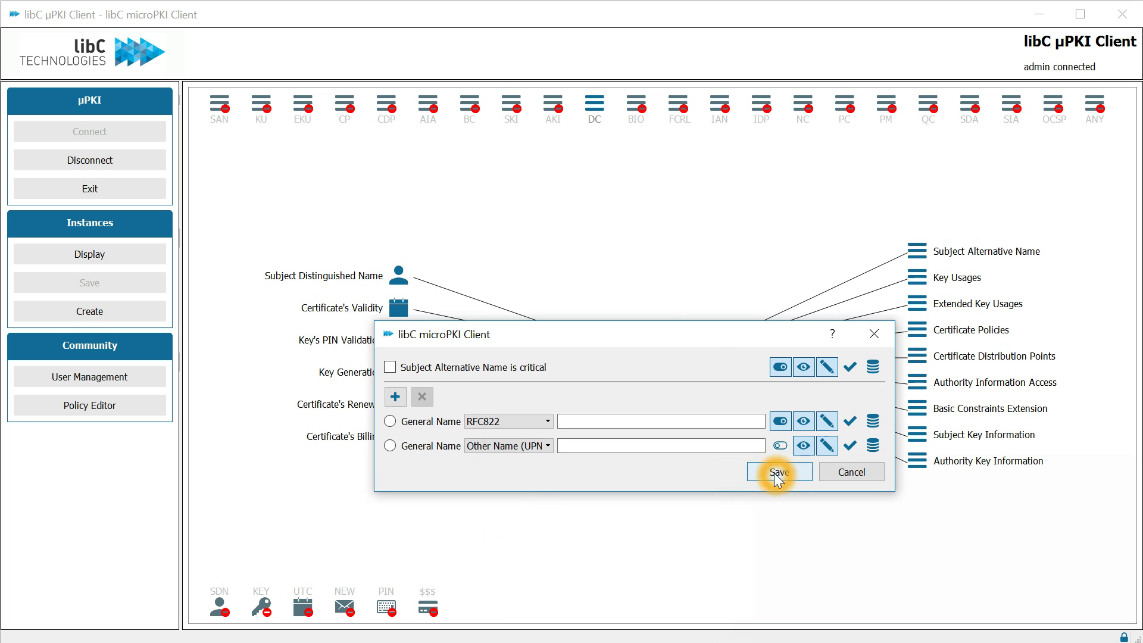
click(654, 359)
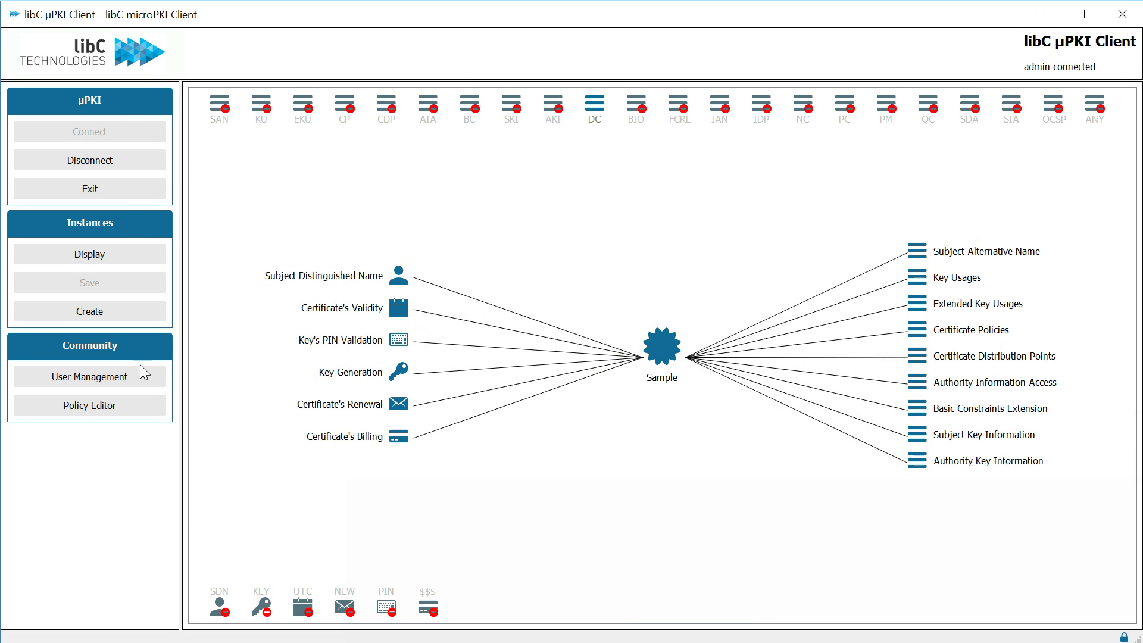
- List all policy templates and choose the file Server Certificate.uPKI from the Desktop for import
click(131, 406)
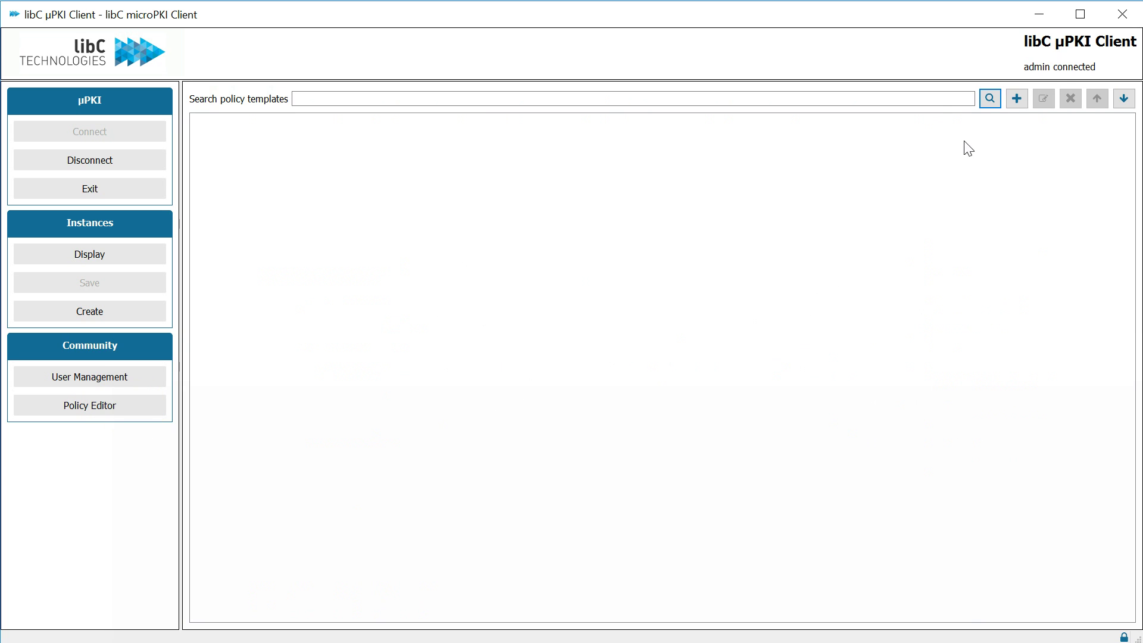
click(990, 101)
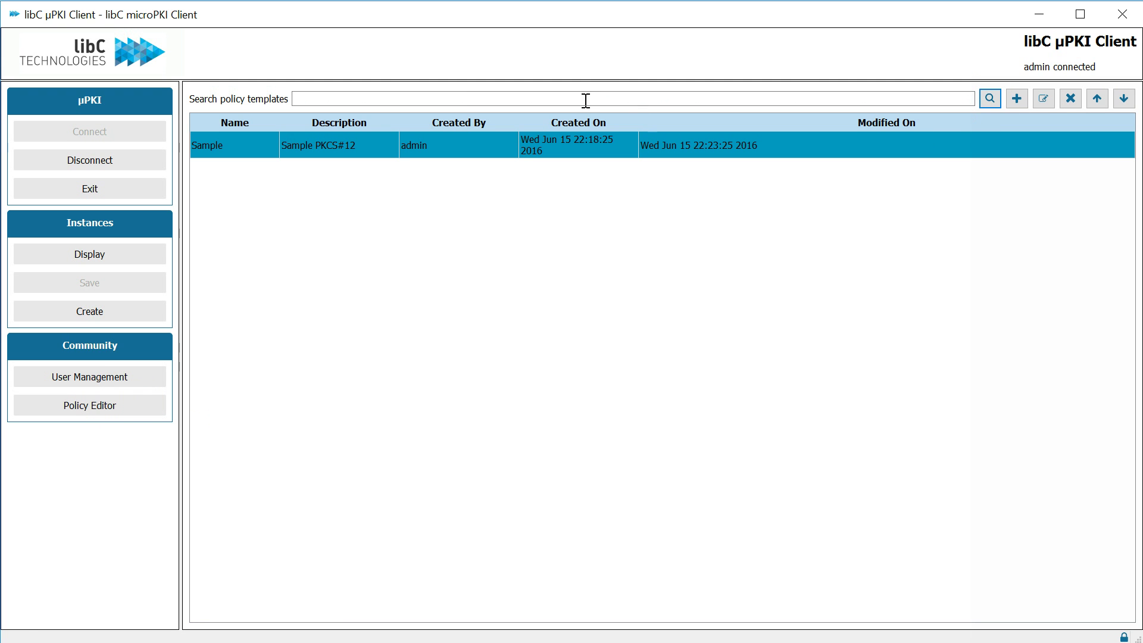
click(1124, 99)
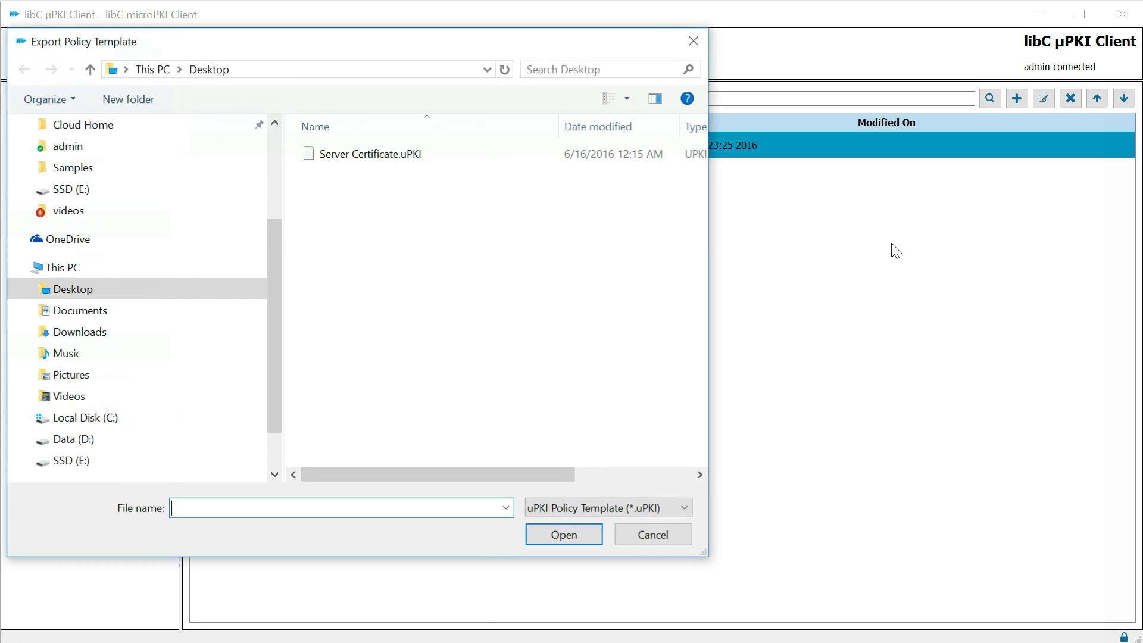
double_click(410, 156)
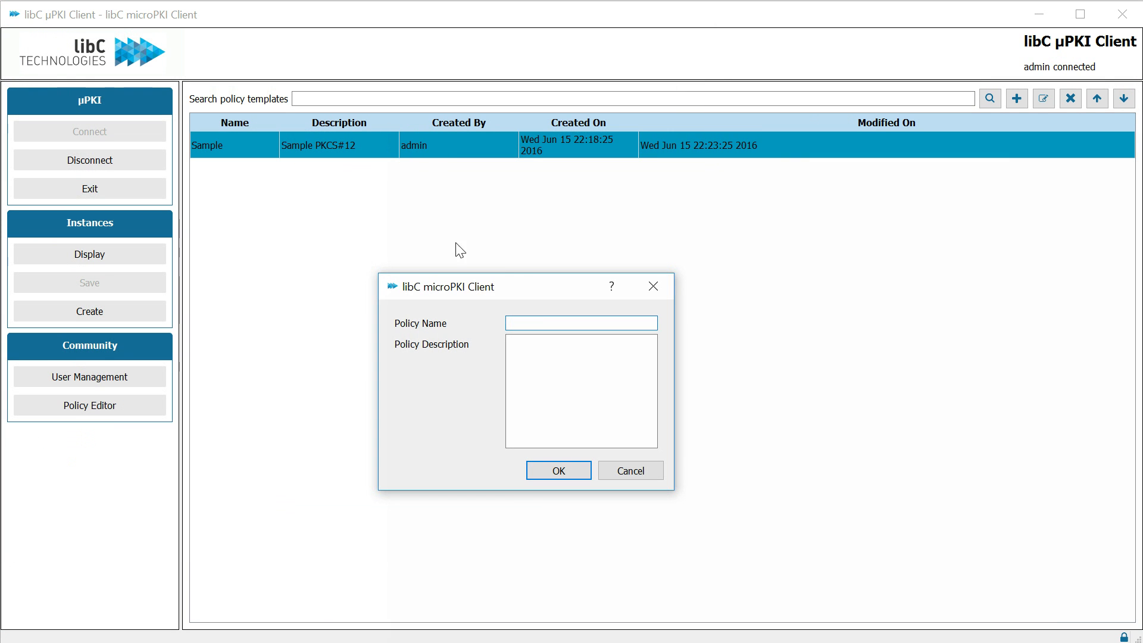
- Name the imported policy "Server Certificate", describe it as "Server Certificate PKCS#12" and confirm the import
click(545, 317)
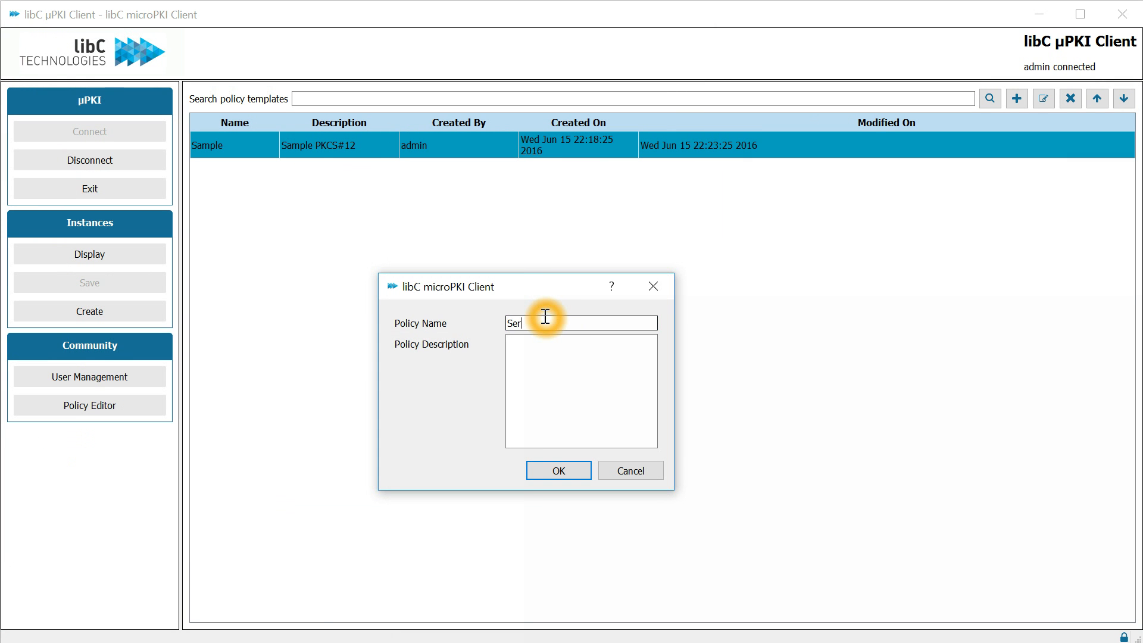
text(Server Certificate)
key(ctrl+a)
key(ctrl+c)
key(Tab)
key(ctrl+v)
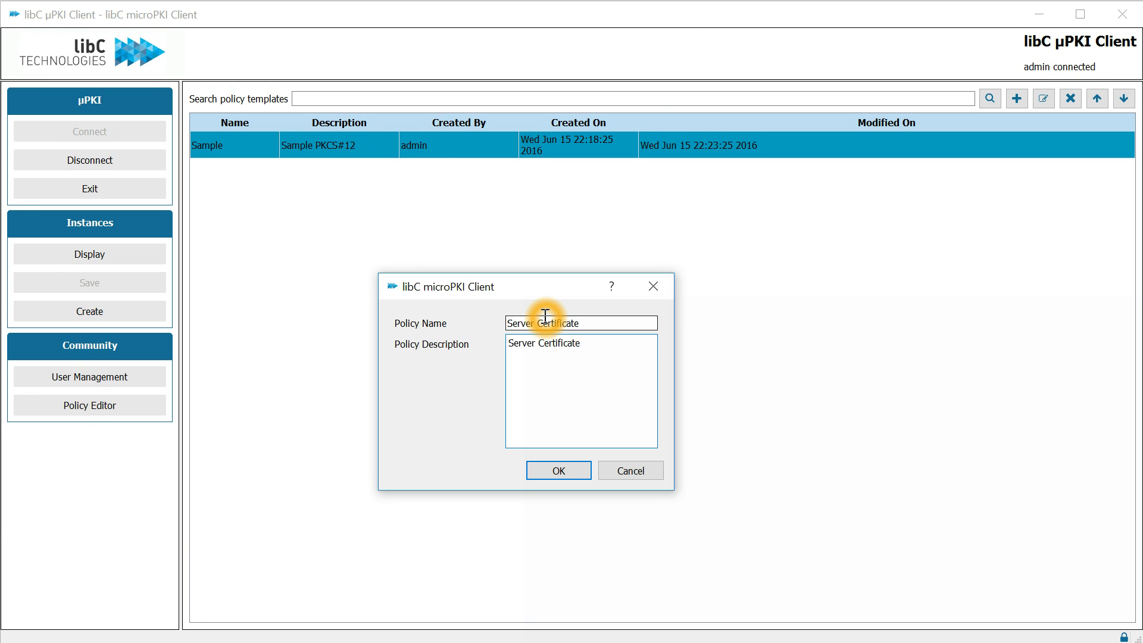
text(PKCS#12)
click(568, 468)
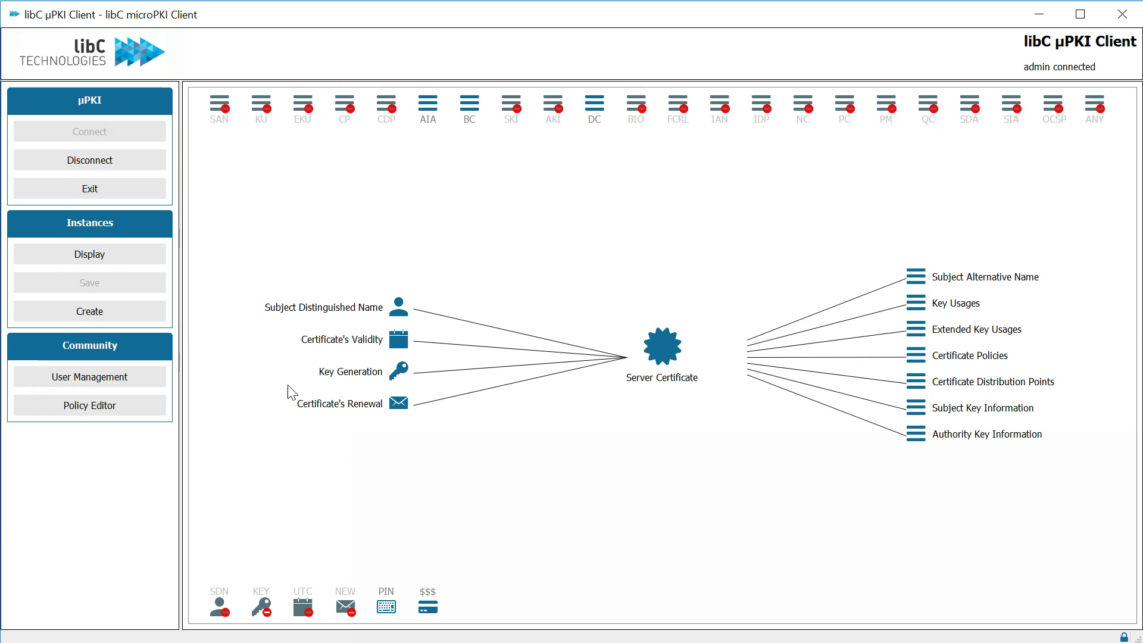
- Review the renewal rules and the notification email text of the Server Certificate policy, leaving them unedited
click(405, 364)
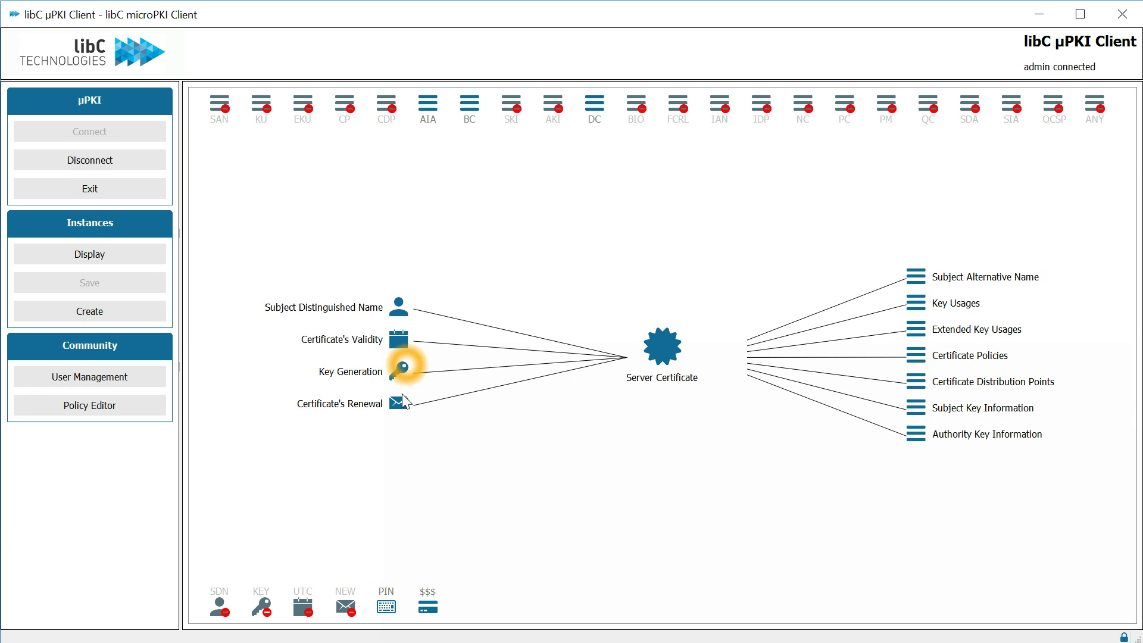
click(402, 409)
click(400, 411)
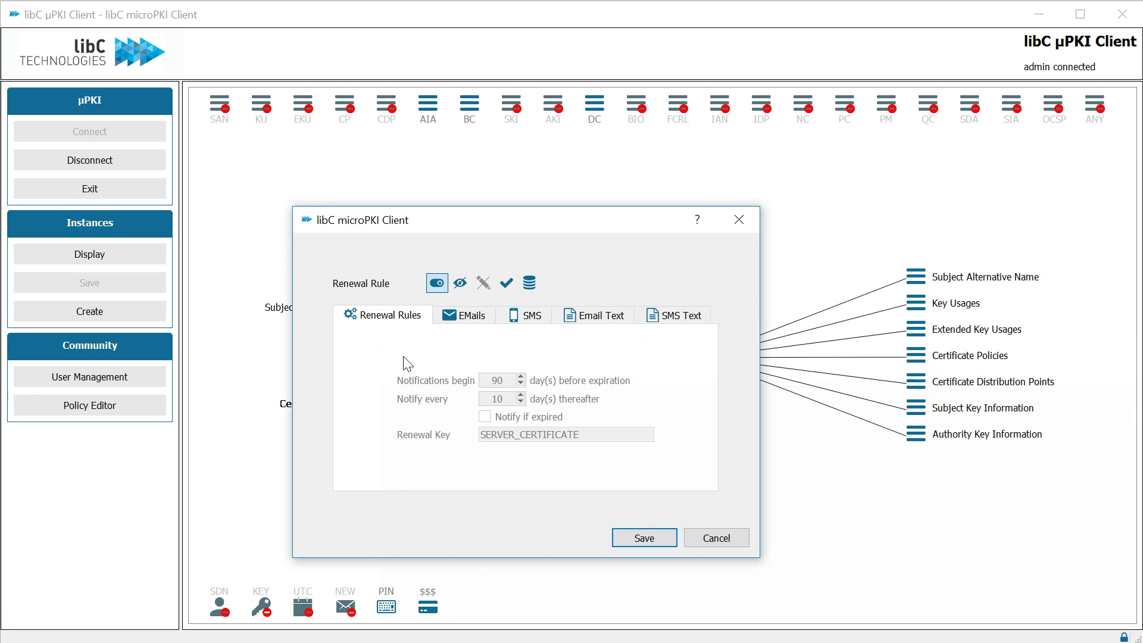
click(576, 322)
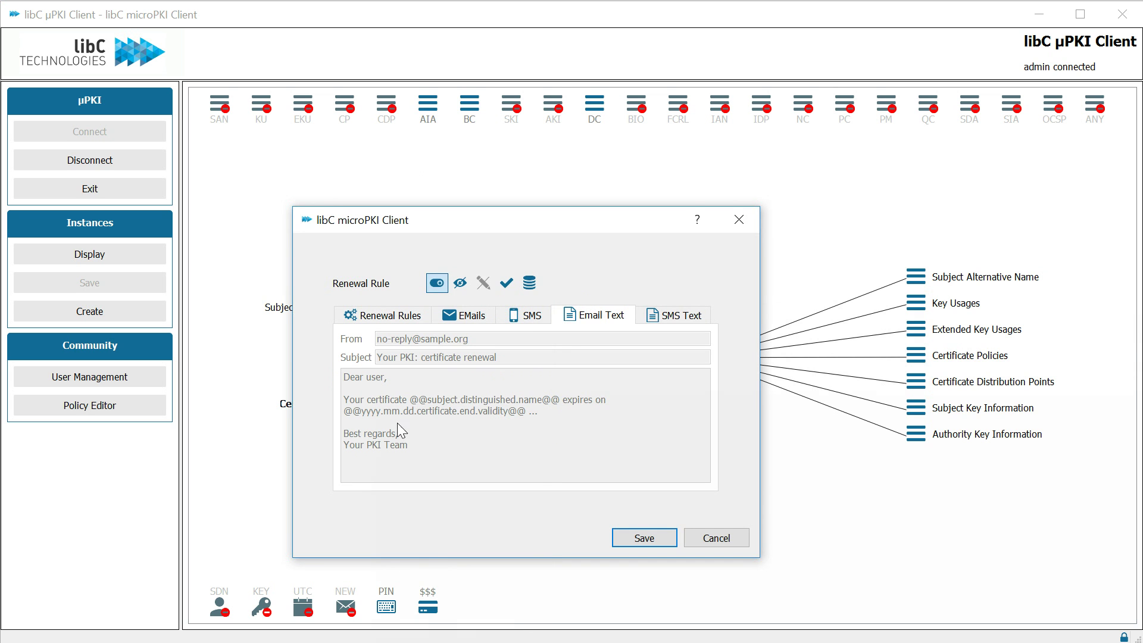
click(723, 543)
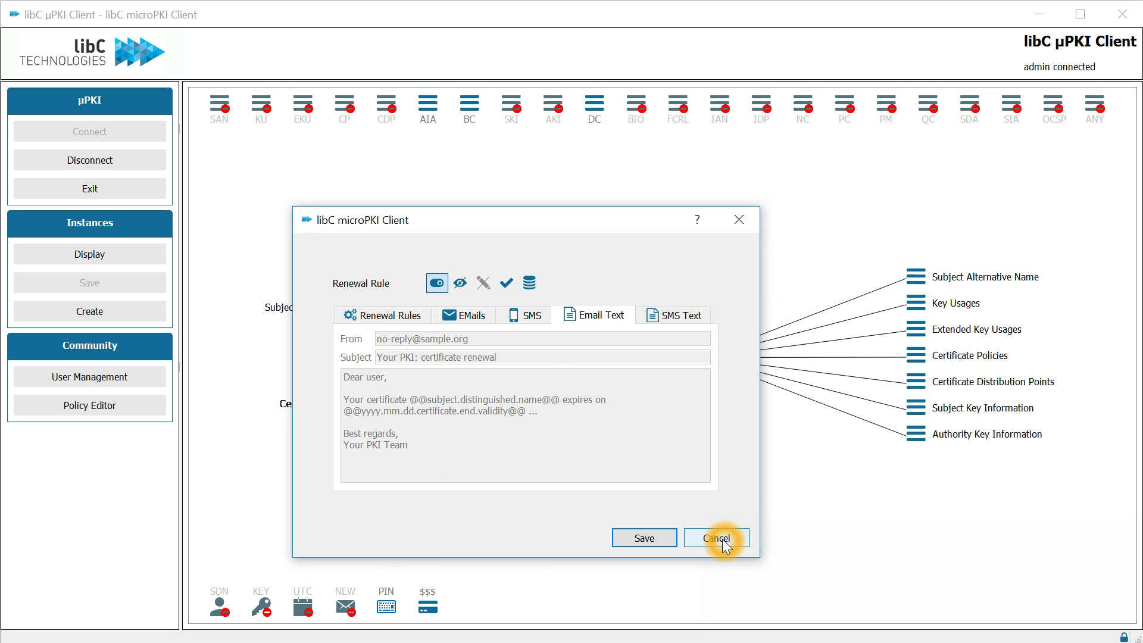
click(723, 542)
click(855, 350)
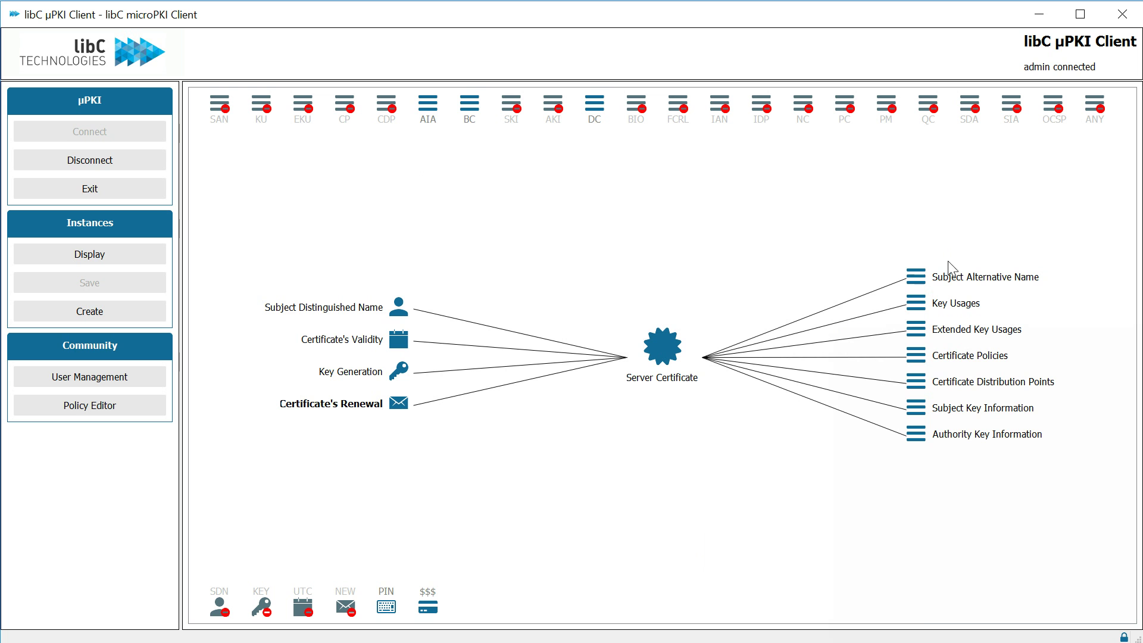
- Open the Server Certificate policy's Subject Alternative Name extension and shrink and reposition its window to examine the general names
click(947, 282)
click(947, 283)
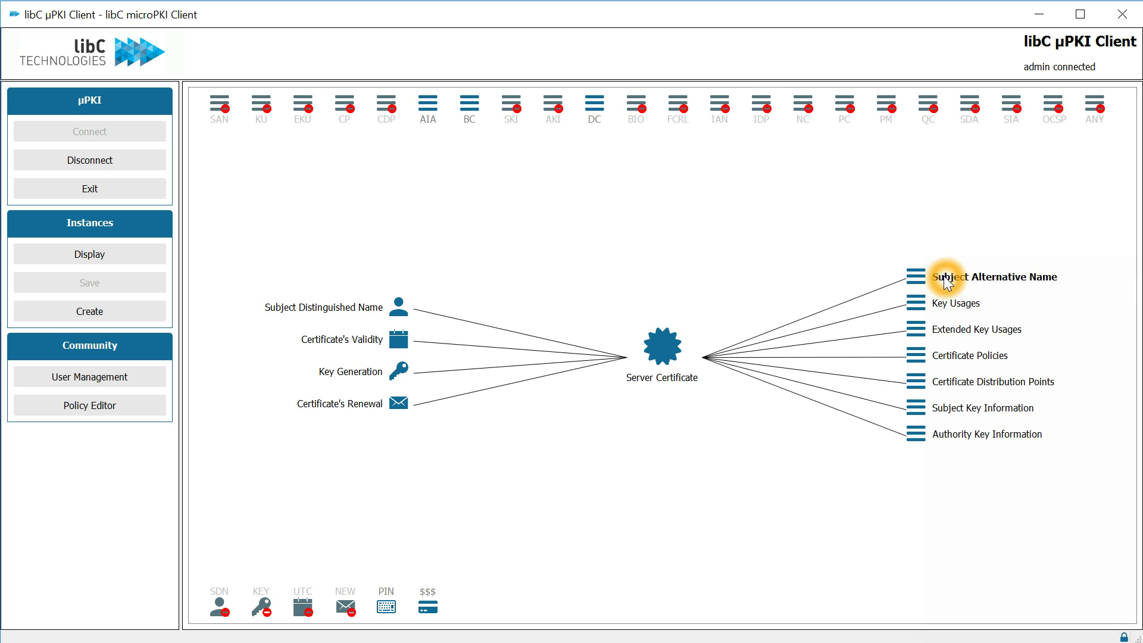
click(921, 275)
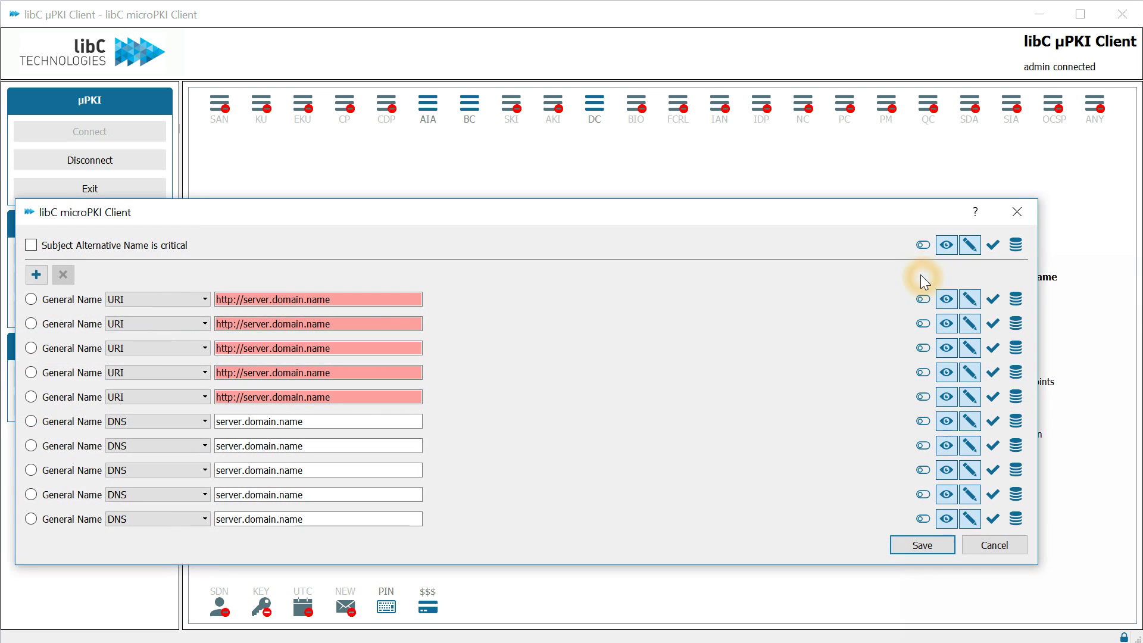
drag(1035, 562, 533, 458)
drag(369, 215, 785, 185)
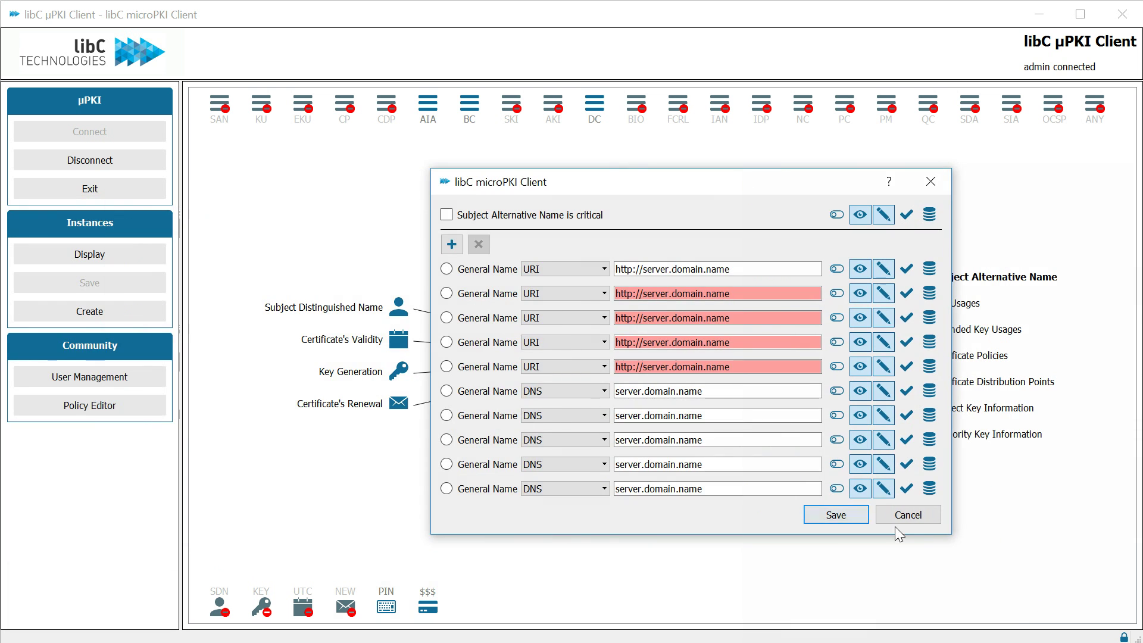
- Dismiss the Subject Alternative Name extension without saving, then return to the policy editor and list all policy templates
click(933, 516)
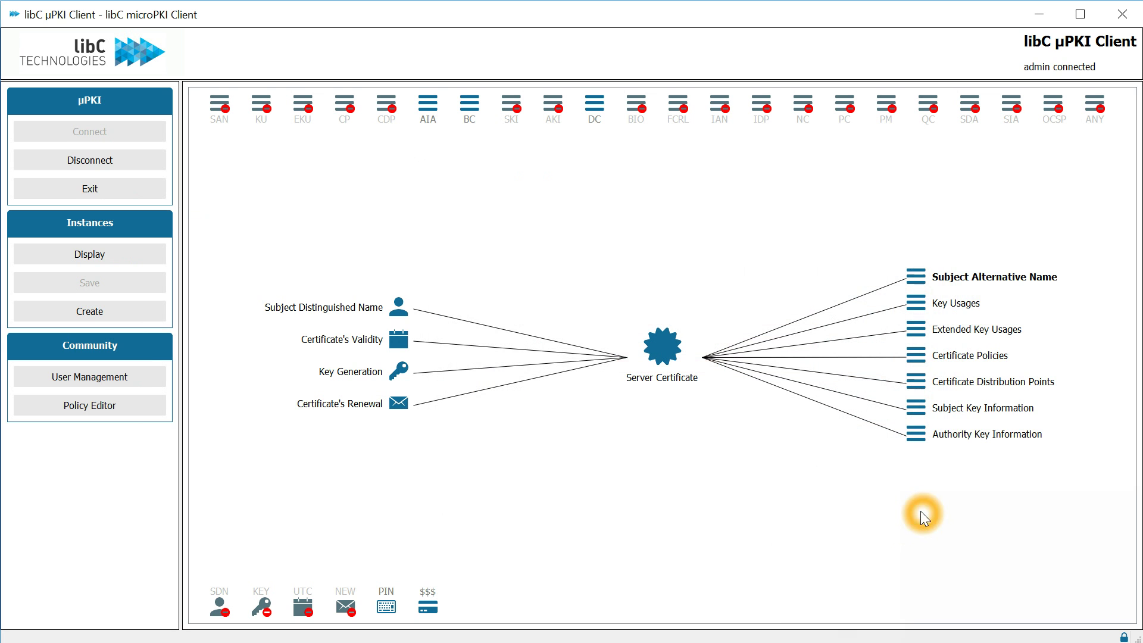
click(551, 236)
click(132, 405)
click(869, 48)
click(988, 100)
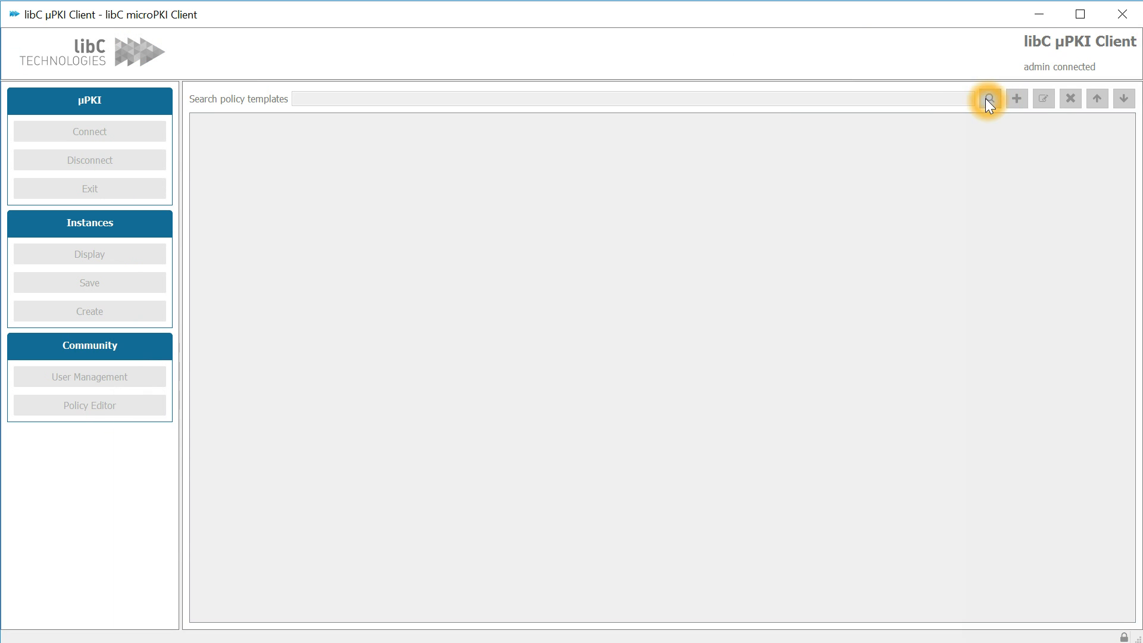
- Export the Sample policy template to the Desktop as Sample.uPKI
click(900, 170)
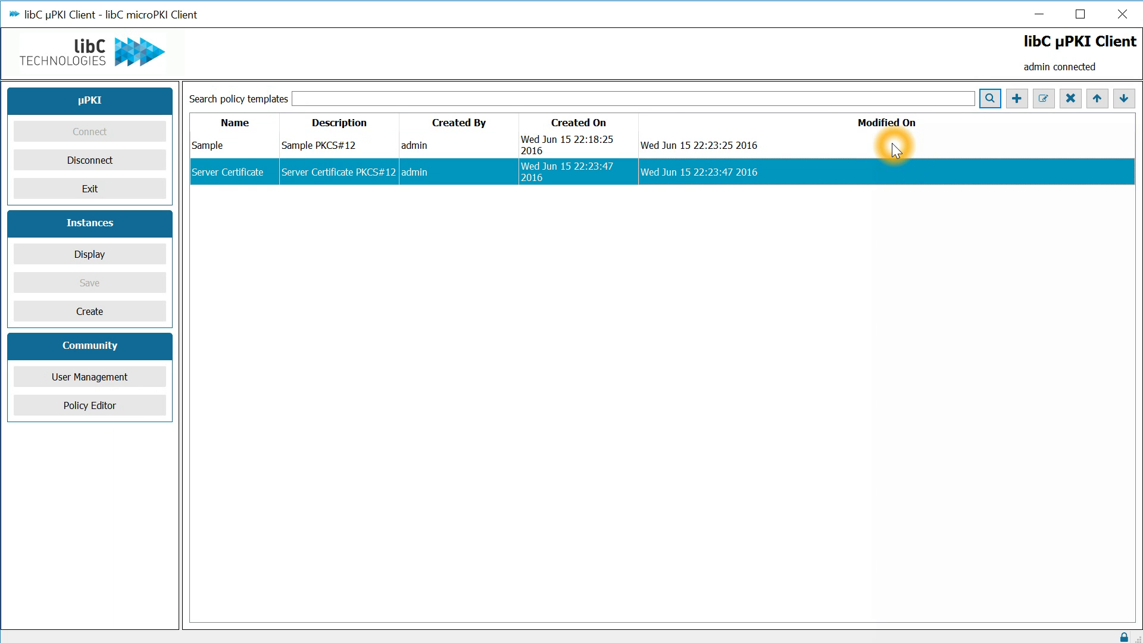
click(894, 146)
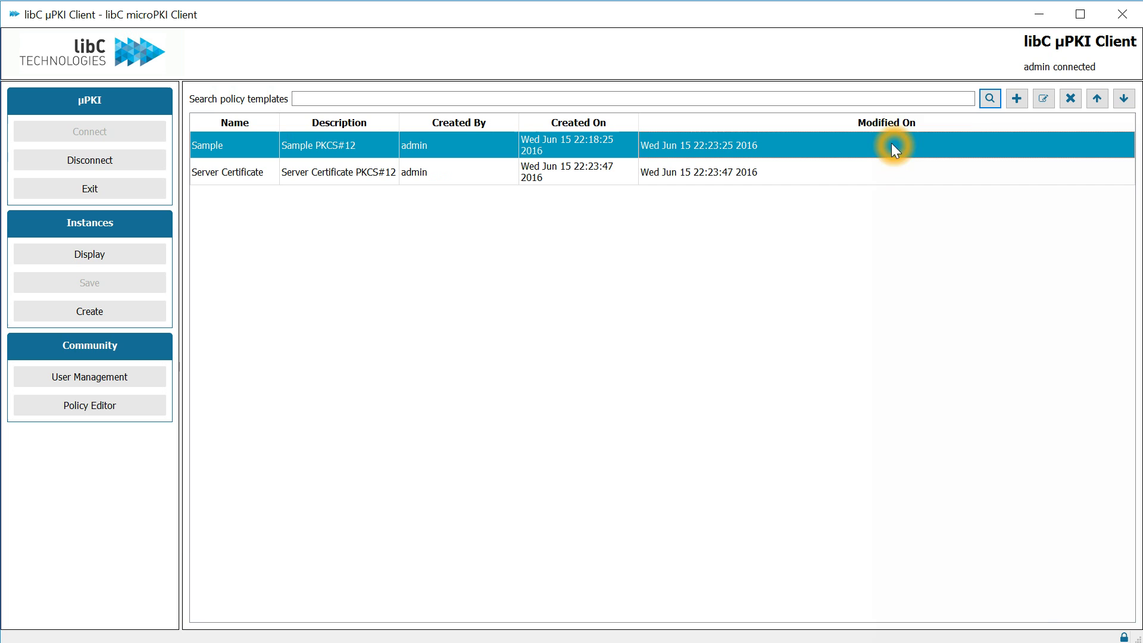
click(1099, 101)
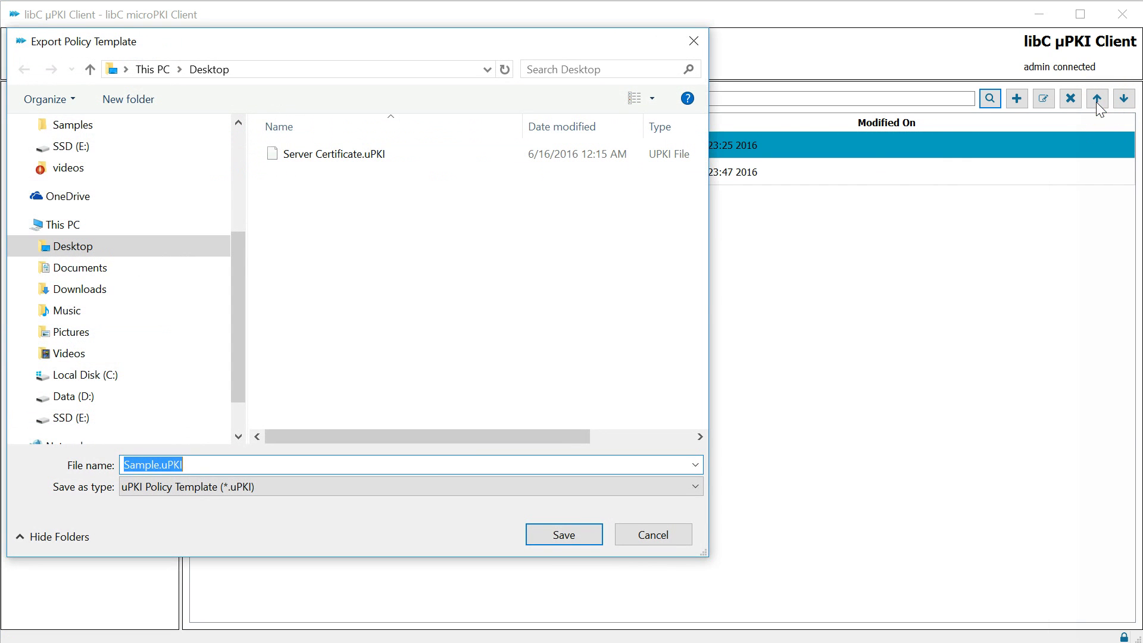
click(553, 536)
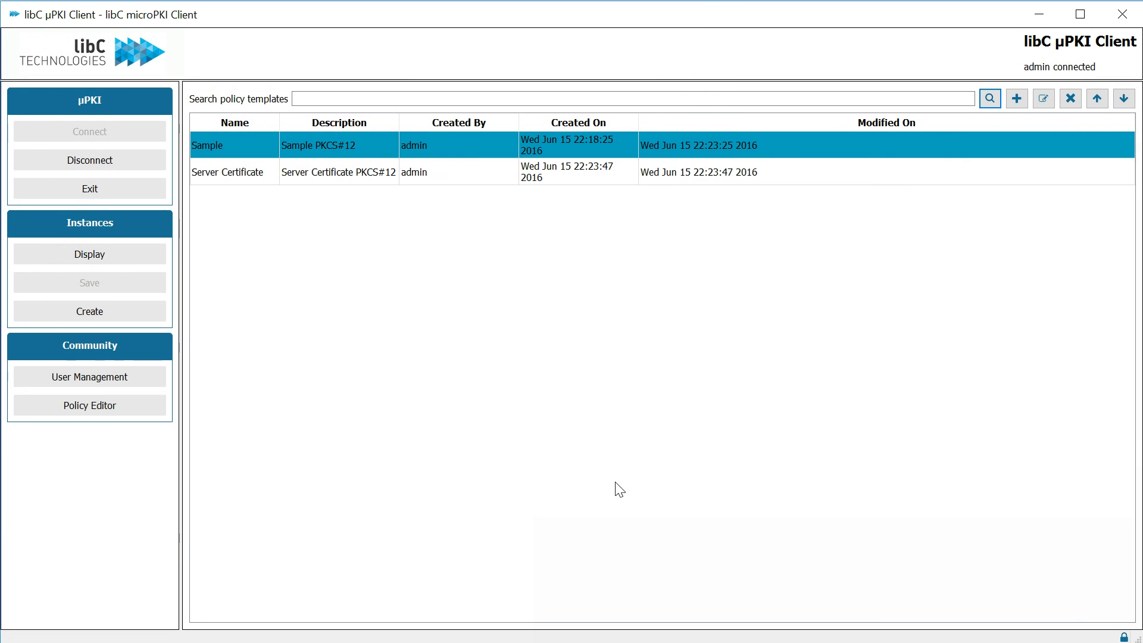